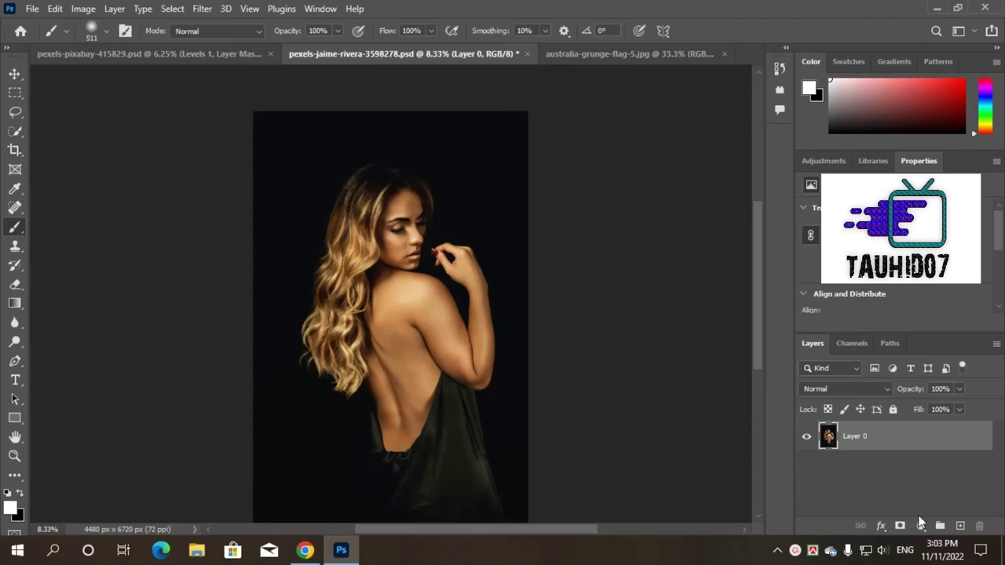
# Add a Black & White adjustment layer to turn the portrait grayscale.
pyautogui.rightClick(879, 447)
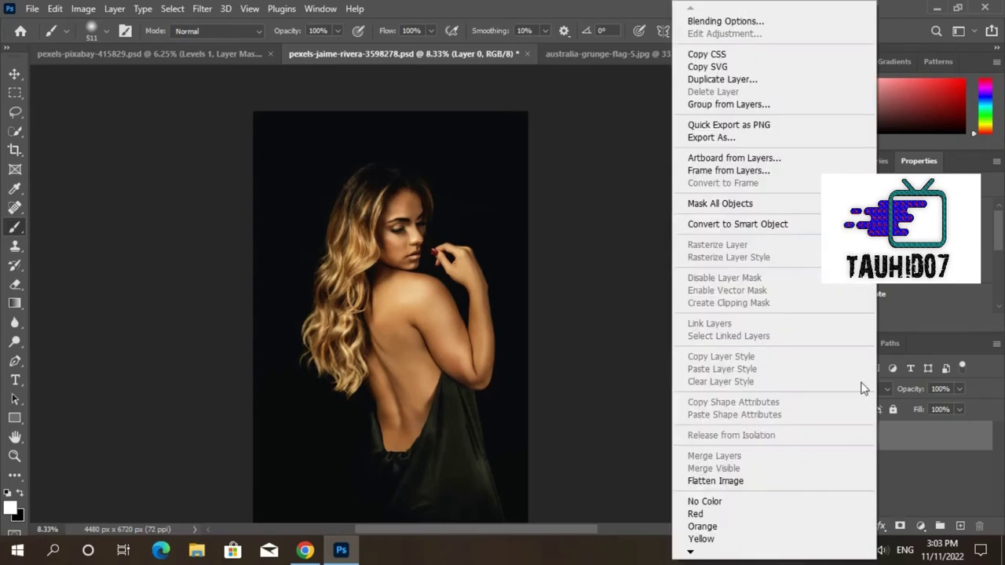
pyautogui.click(943, 508)
pyautogui.click(920, 526)
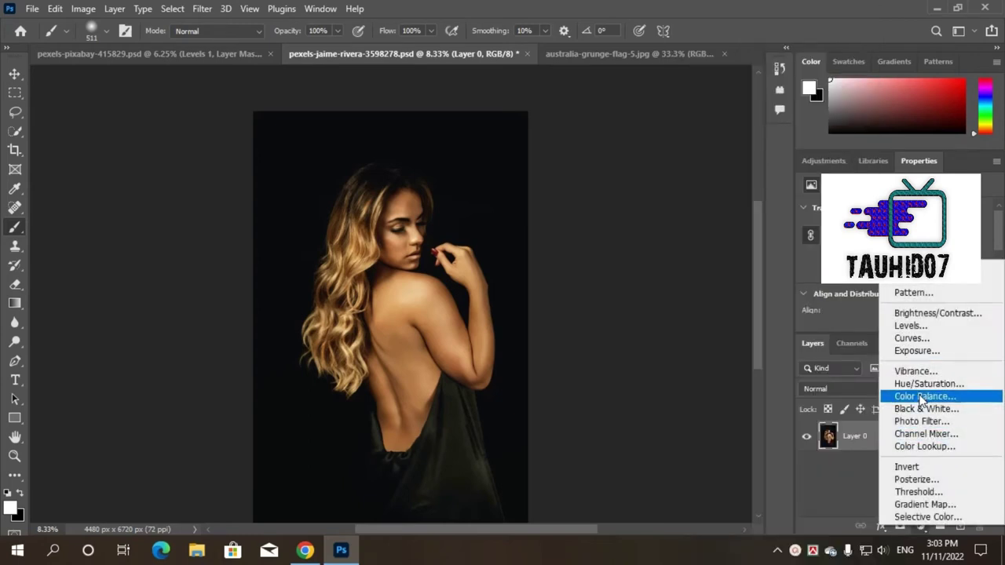
pyautogui.click(925, 409)
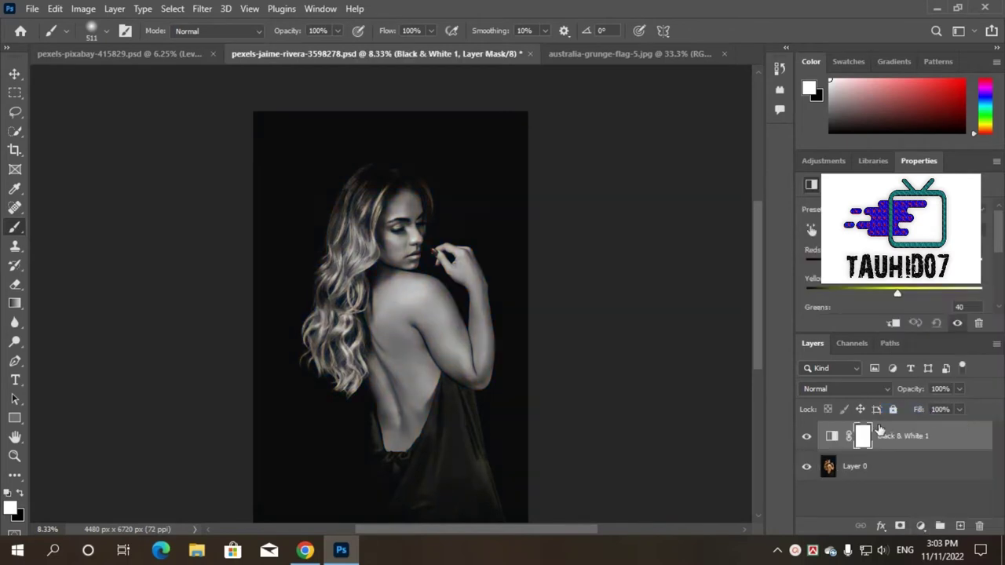
# Select Layer 0 as the working layer and go to the filters for a blur.
pyautogui.click(892, 475)
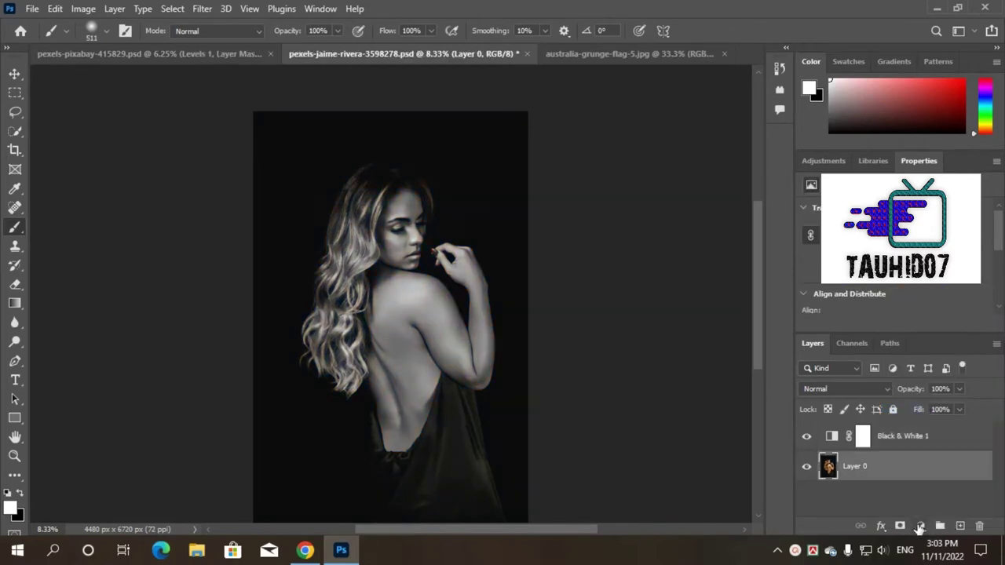
pyautogui.click(920, 525)
pyautogui.click(202, 9)
pyautogui.moveTo(283, 196)
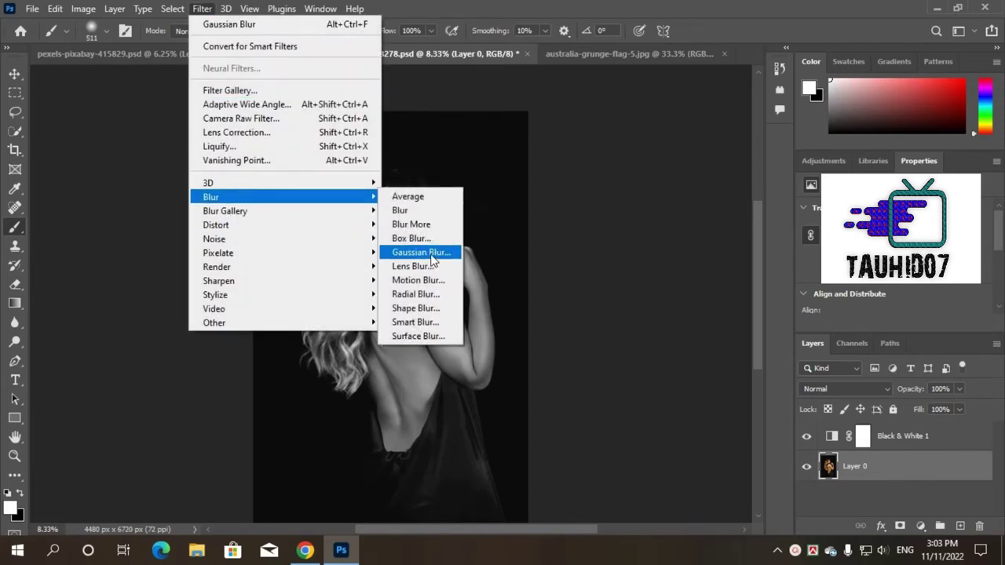
# Apply a Gaussian Blur with radius 26.3 to the photo layer.
pyautogui.click(426, 252)
pyautogui.click(422, 265)
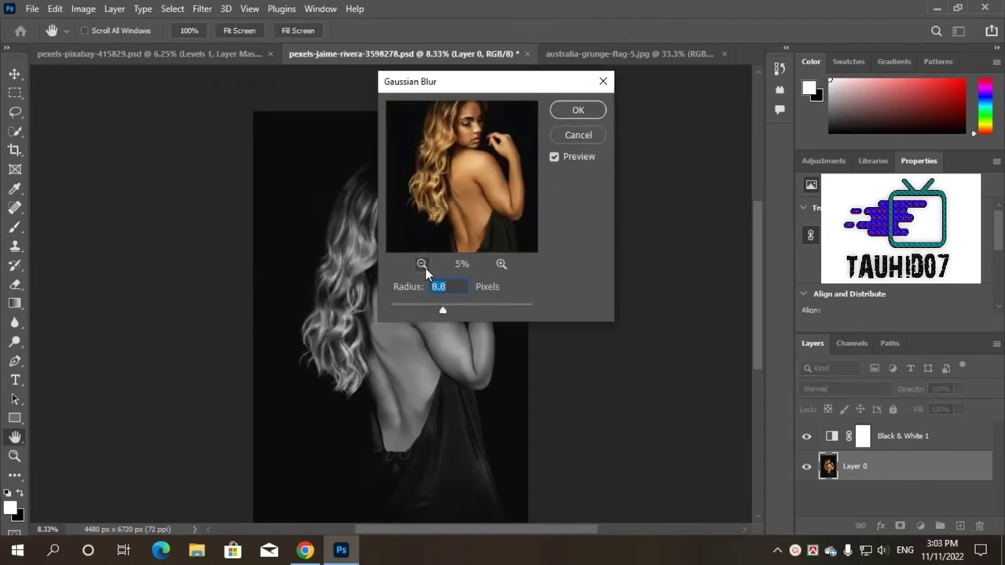
pyautogui.click(422, 264)
pyautogui.moveTo(443, 310); pyautogui.dragTo(457, 312)
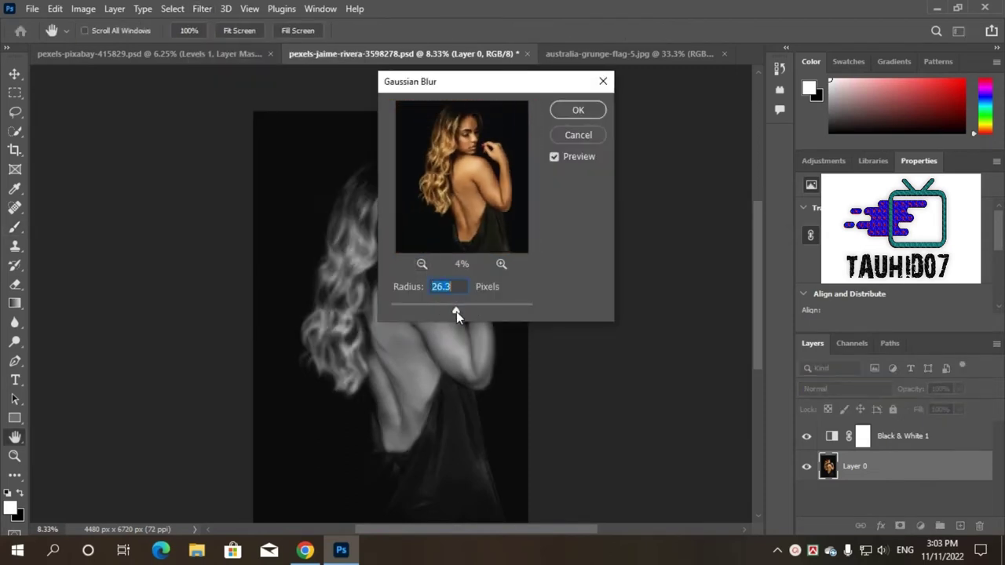
pyautogui.click(579, 111)
# Select Black & White 1, cancel the Save As dialog, and delete the layer.
pyautogui.click(940, 441)
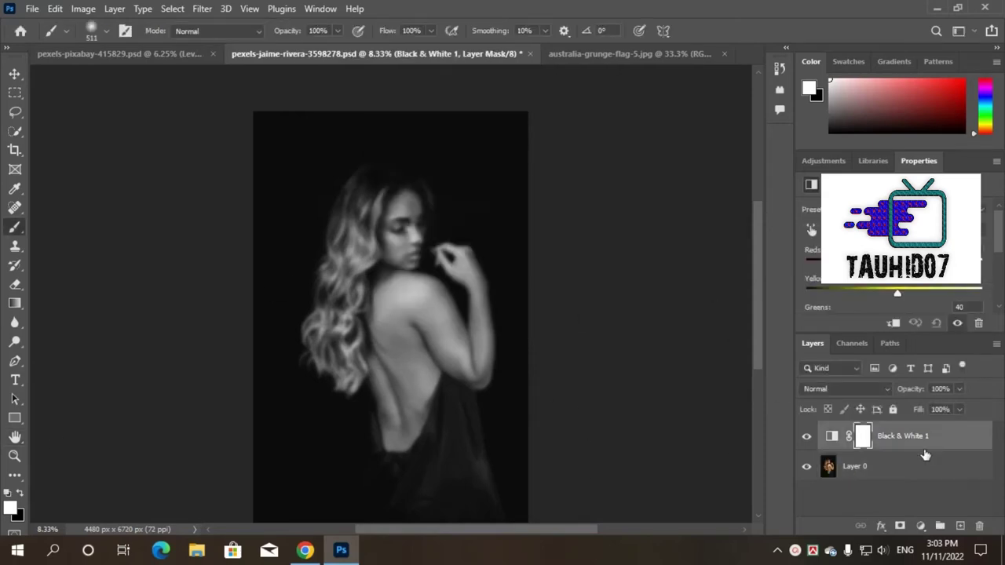
pyautogui.hotkey('ctrl', 'shift', 's')
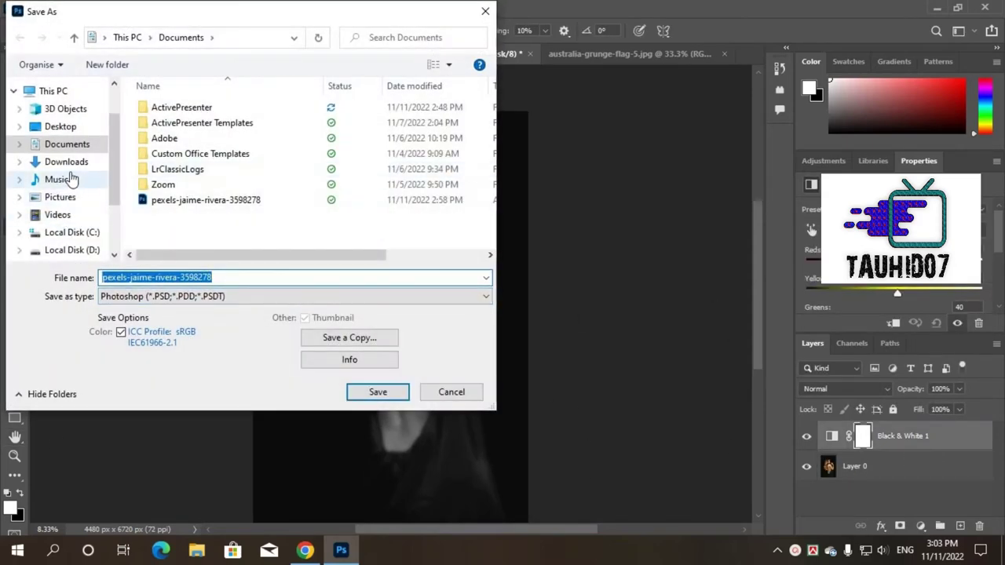
pyautogui.click(452, 392)
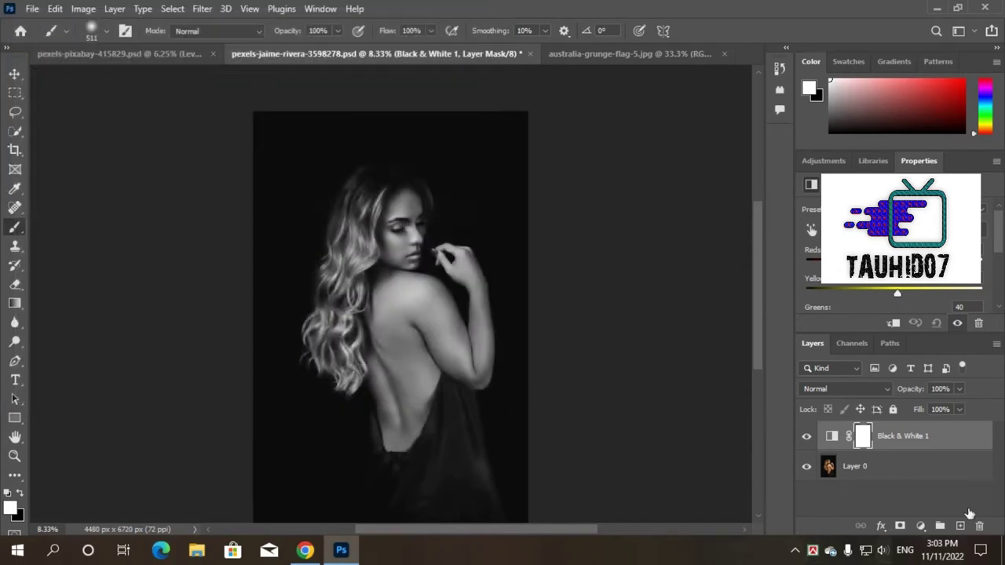
pyautogui.press('Delete')
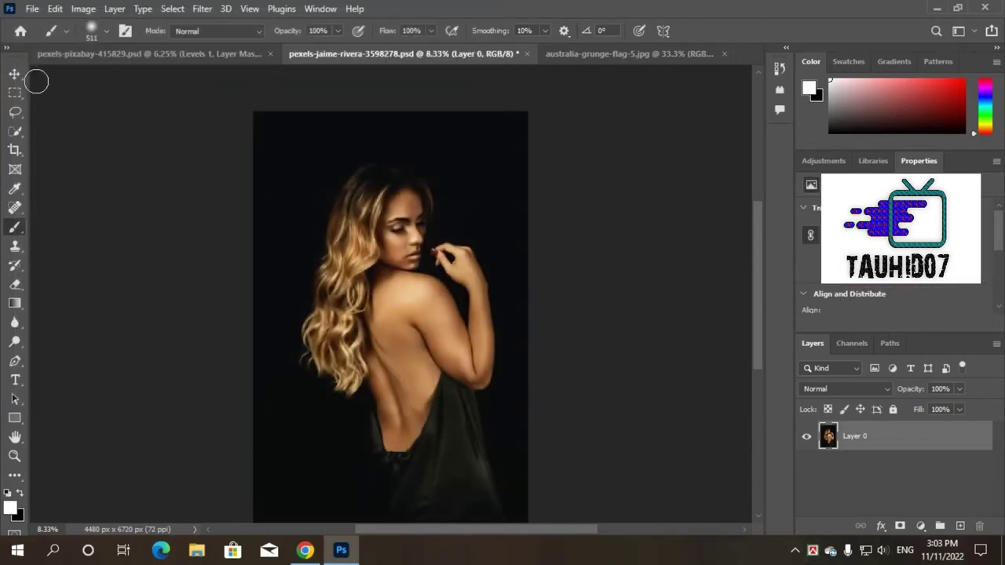
# Duplicate Layer 0 and add a Curves adjustment that deepens the shadows.
pyautogui.hotkey('ctrl', 'j')
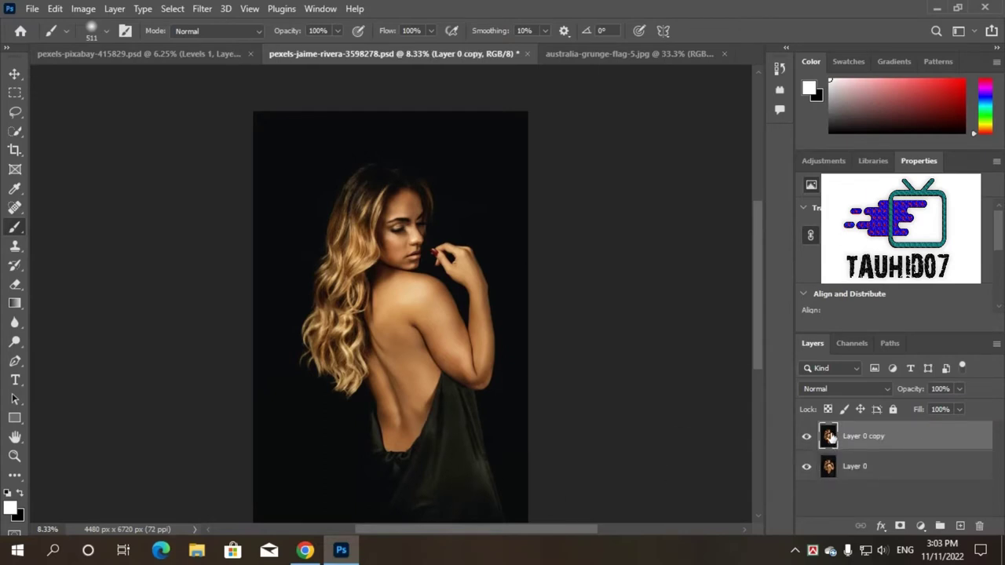
pyautogui.click(922, 525)
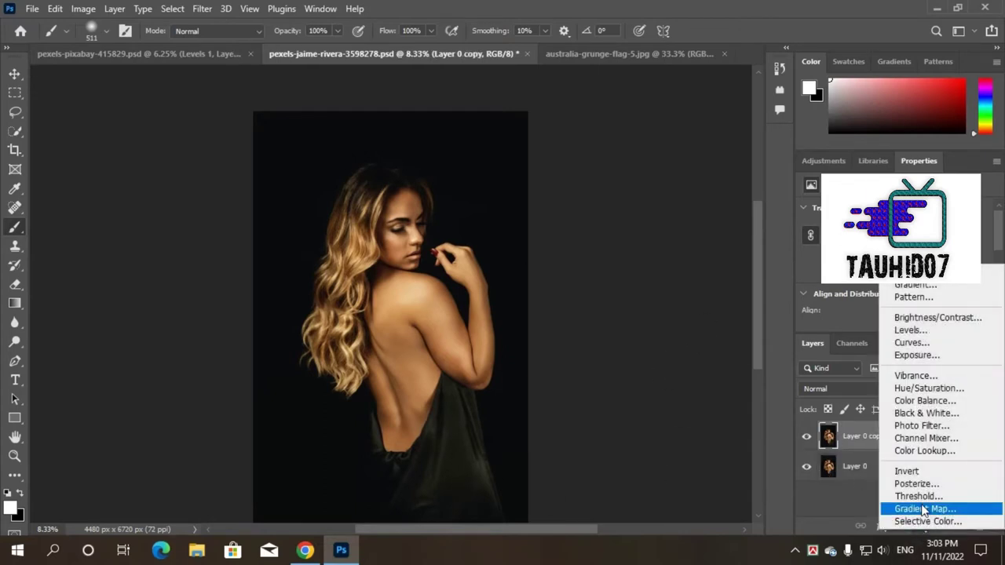
pyautogui.click(896, 343)
pyautogui.moveTo(836, 290); pyautogui.dragTo(849, 291)
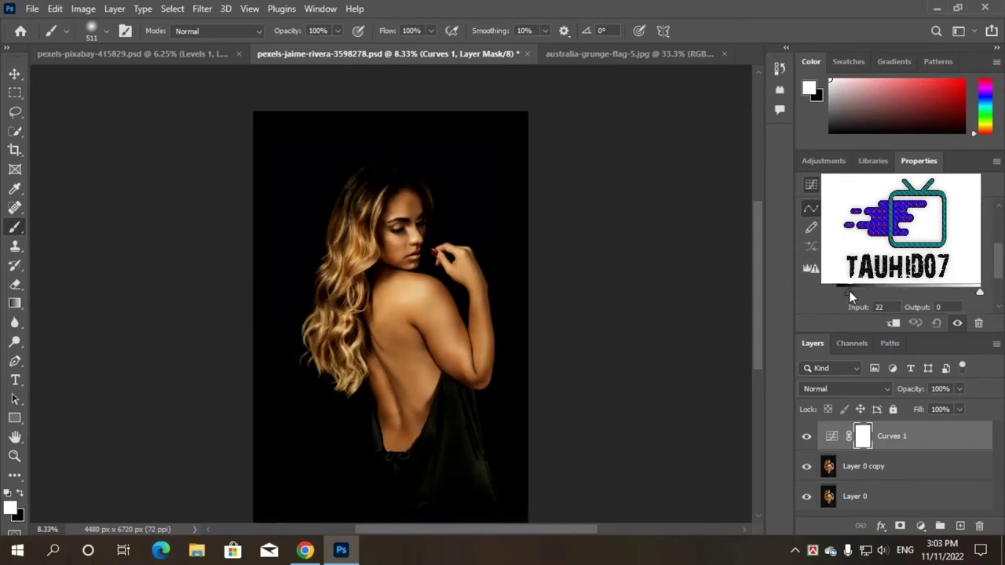
# Add a Levels adjustment above Layer 0 copy that brightens the figure's highlights.
pyautogui.click(868, 469)
pyautogui.click(921, 526)
pyautogui.click(903, 325)
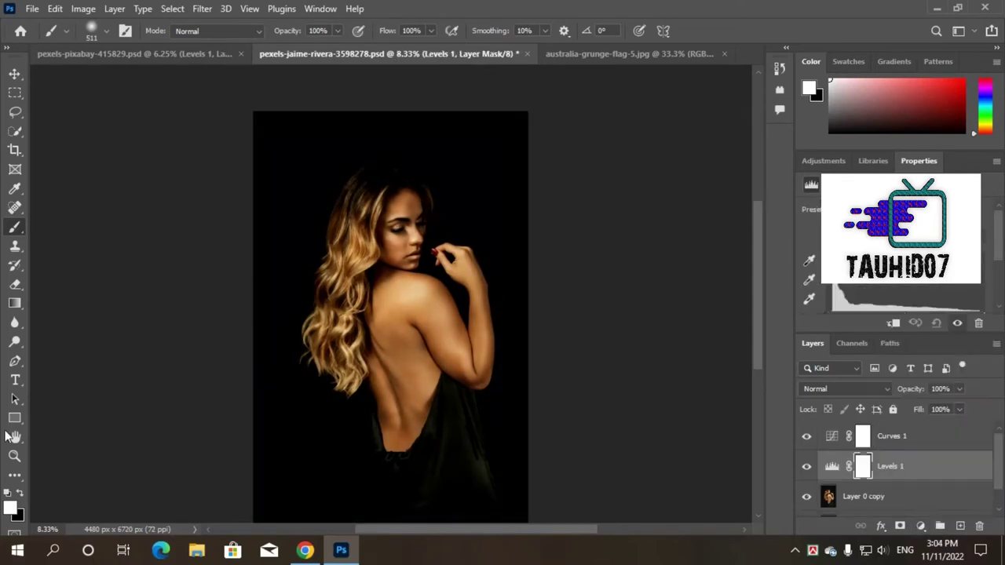
pyautogui.scroll(-1, 393, 393)
pyautogui.scroll(-2, 943, 288)
pyautogui.moveTo(988, 249); pyautogui.dragTo(981, 259)
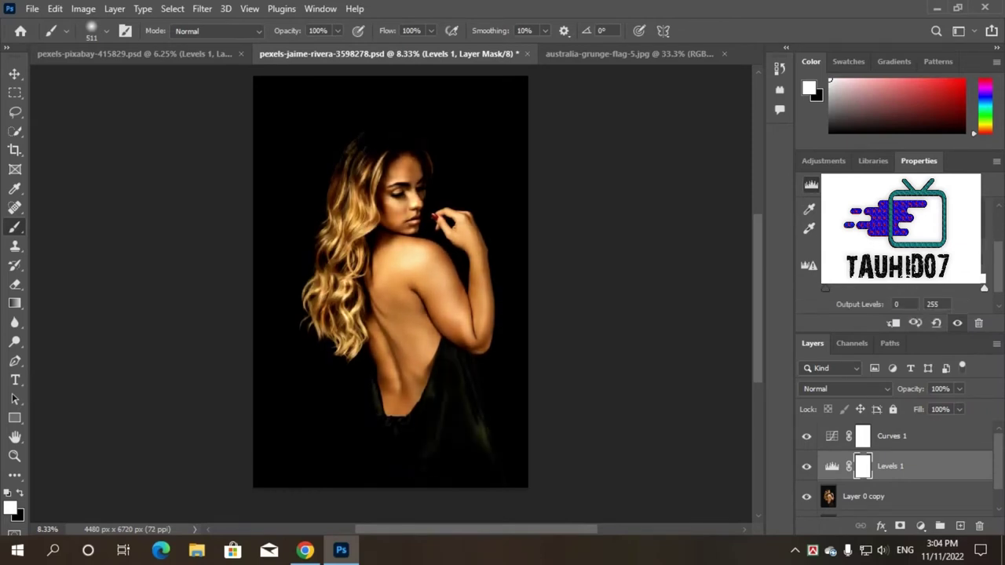
pyautogui.scroll(2, 492, 422)
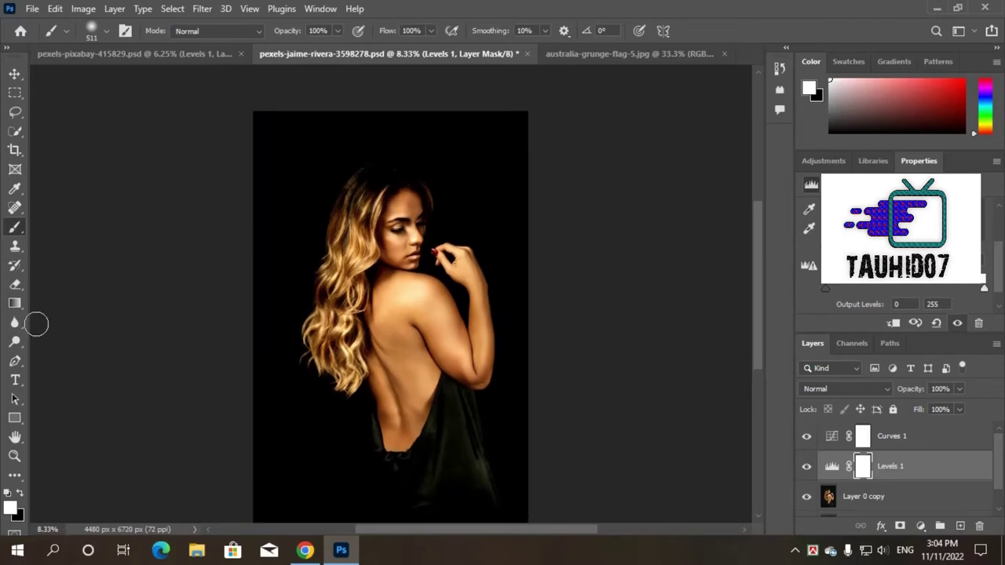
# Merge Curves 1, Levels 1 and Layer 0 copy into one layer.
pyautogui.keyDown('shift'); pyautogui.click(904, 497); pyautogui.keyUp('shift')
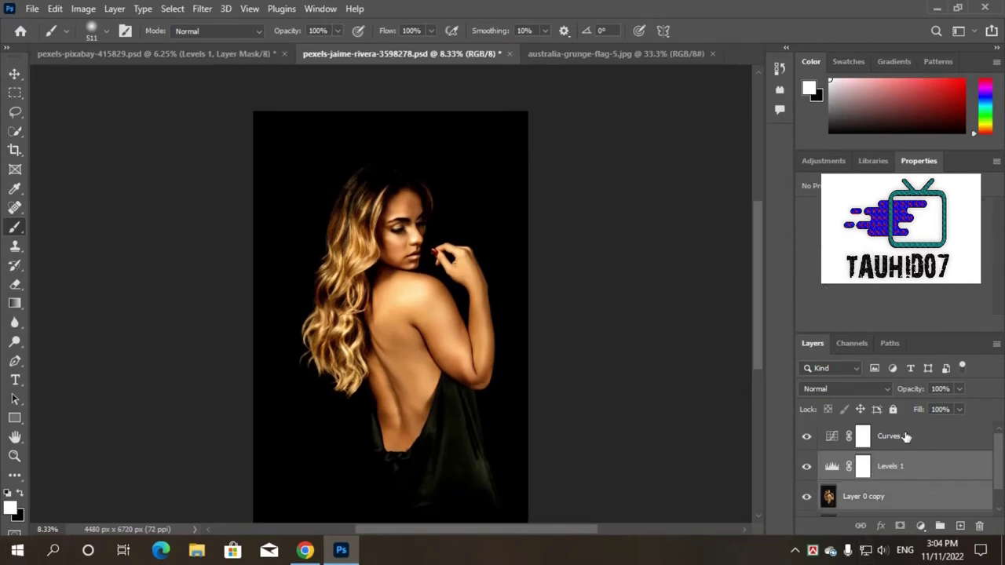
pyautogui.keyDown('shift'); pyautogui.click(896, 438); pyautogui.keyUp('shift')
pyautogui.hotkey('ctrl', 'e')
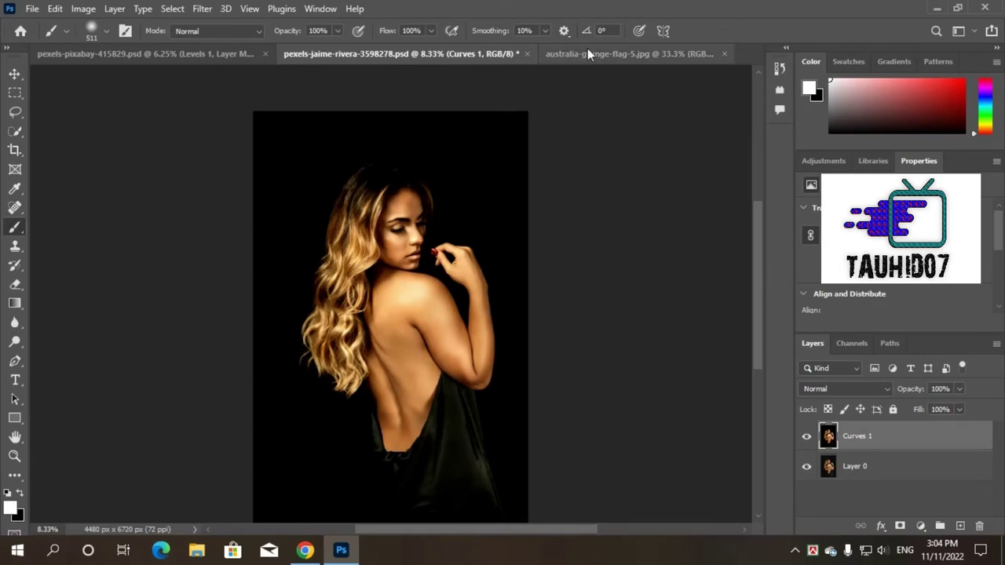
# Drag the grunge flag image from its document into the portrait.
pyautogui.press('v')
pyautogui.hotkey('ctrl', 'Tab')
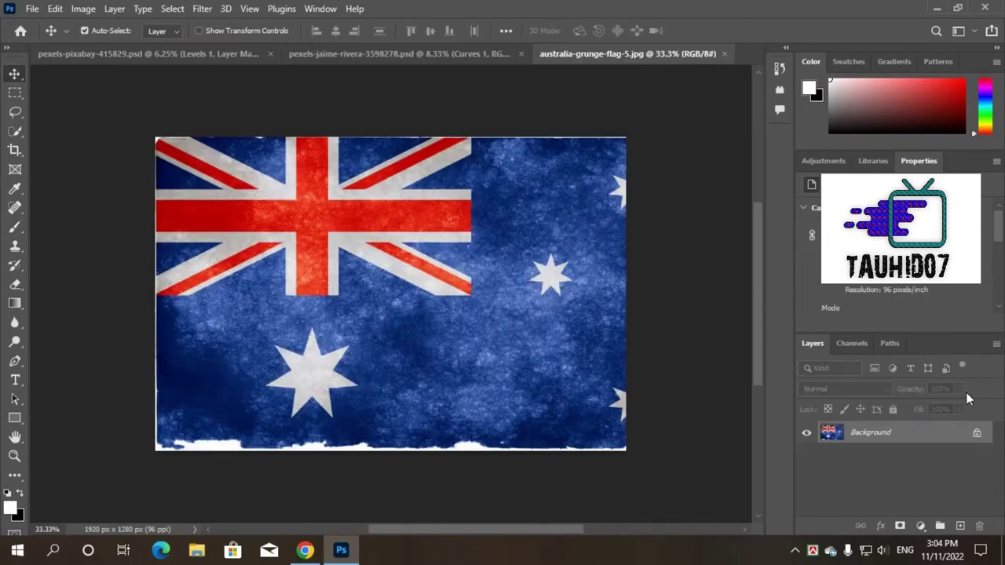
pyautogui.moveTo(410, 260)
pyautogui.mouseDown()
pyautogui.moveTo(393, 55)
pyautogui.moveTo(396, 426)
pyautogui.moveTo(429, 353)
pyautogui.mouseUp()
# Rotate the flag upright and resize it over her face and back, then commit.
pyautogui.hotkey('ctrl', 't')
pyautogui.moveTo(539, 385); pyautogui.dragTo(518, 164)
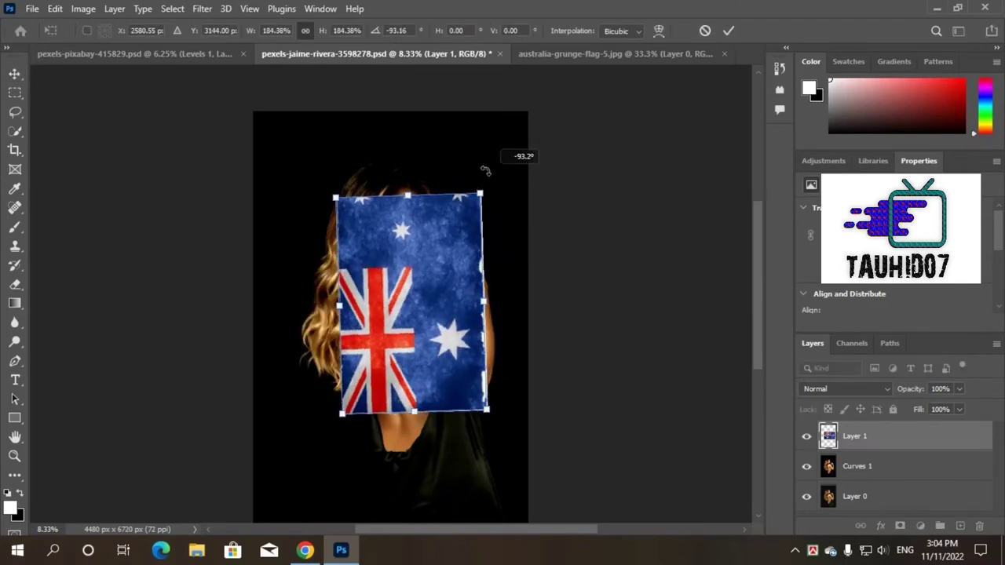
pyautogui.moveTo(485, 413)
pyautogui.mouseDown()
pyautogui.moveTo(511, 420)
pyautogui.moveTo(458, 386)
pyautogui.mouseUp()
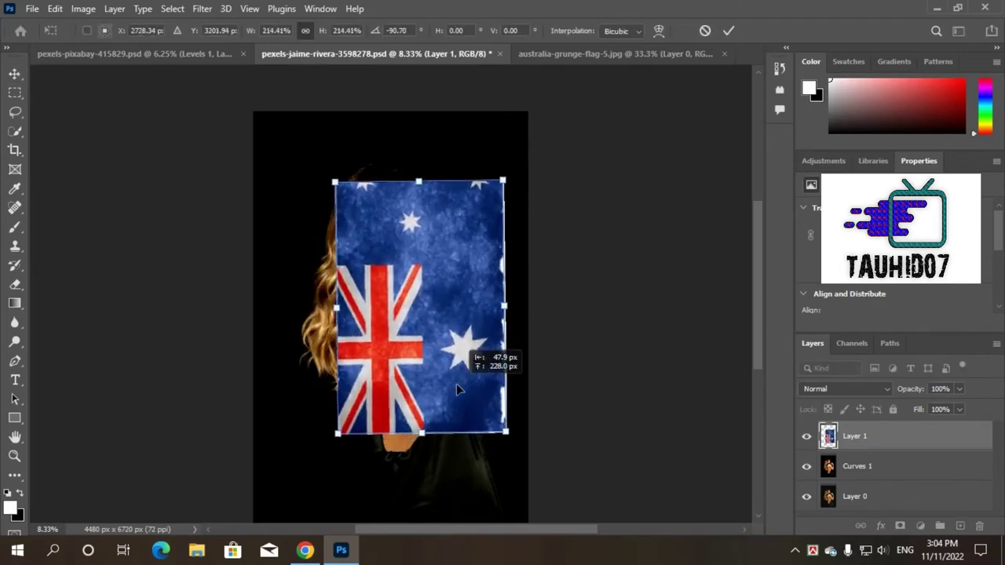
pyautogui.moveTo(422, 426)
pyautogui.mouseDown()
pyautogui.moveTo(428, 463)
pyautogui.moveTo(428, 446)
pyautogui.mouseUp()
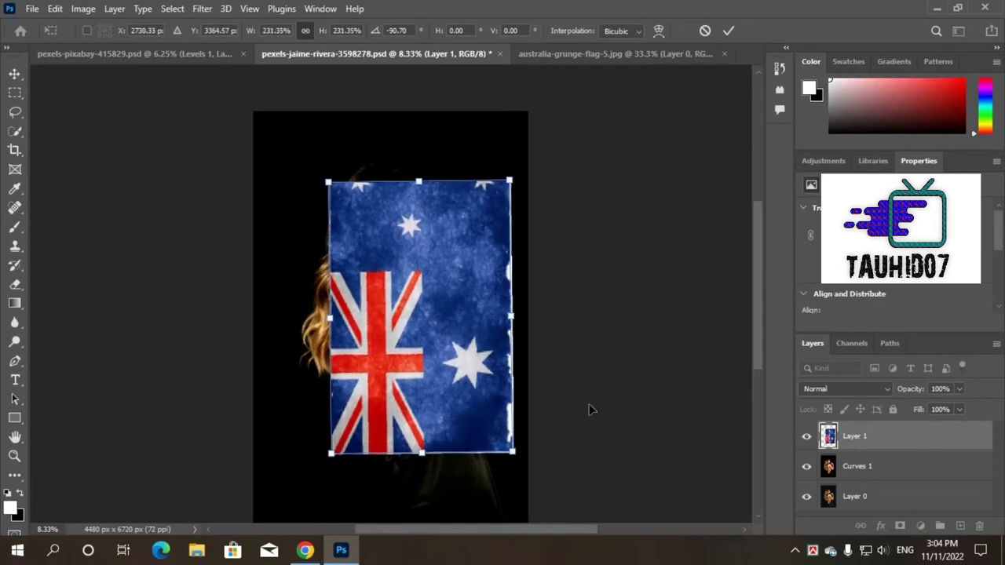
pyautogui.moveTo(933, 402); pyautogui.dragTo(926, 406)
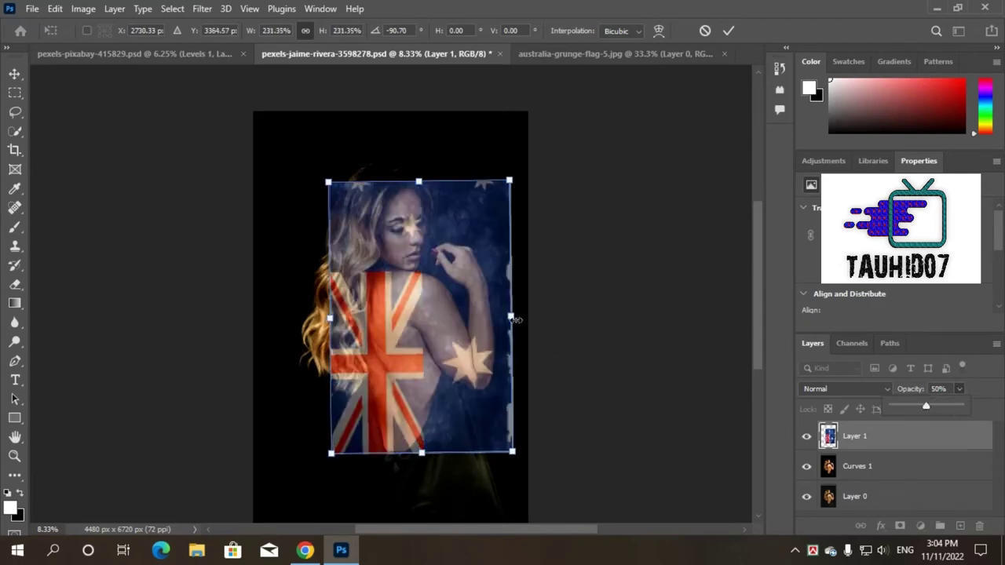
pyautogui.moveTo(512, 314); pyautogui.dragTo(492, 317)
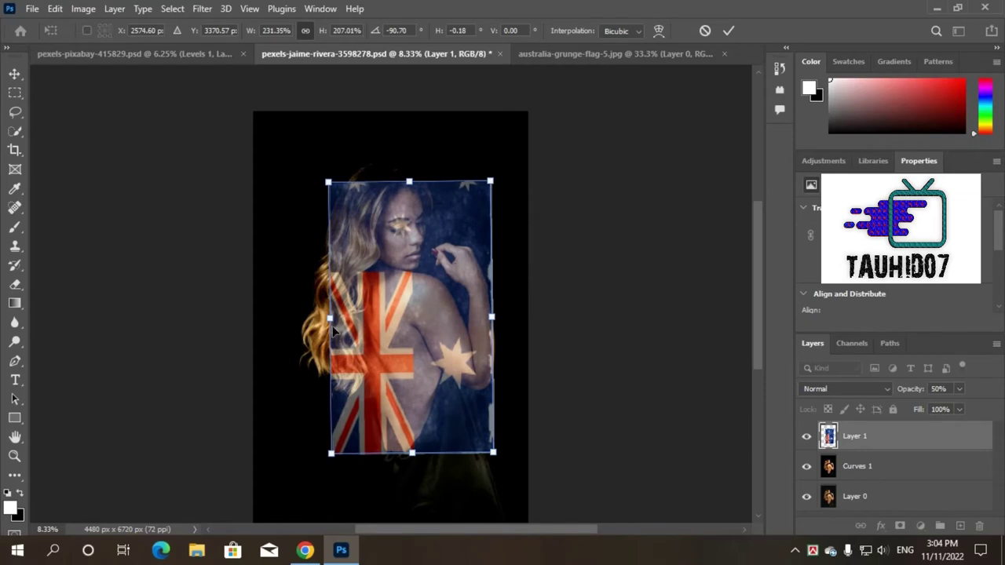
pyautogui.moveTo(330, 318); pyautogui.dragTo(351, 327)
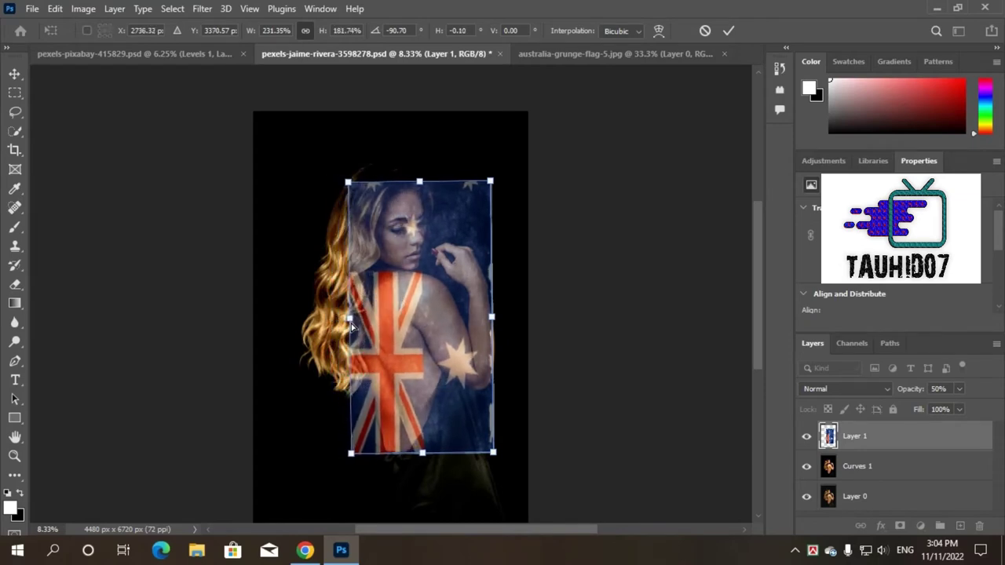
pyautogui.click(728, 30)
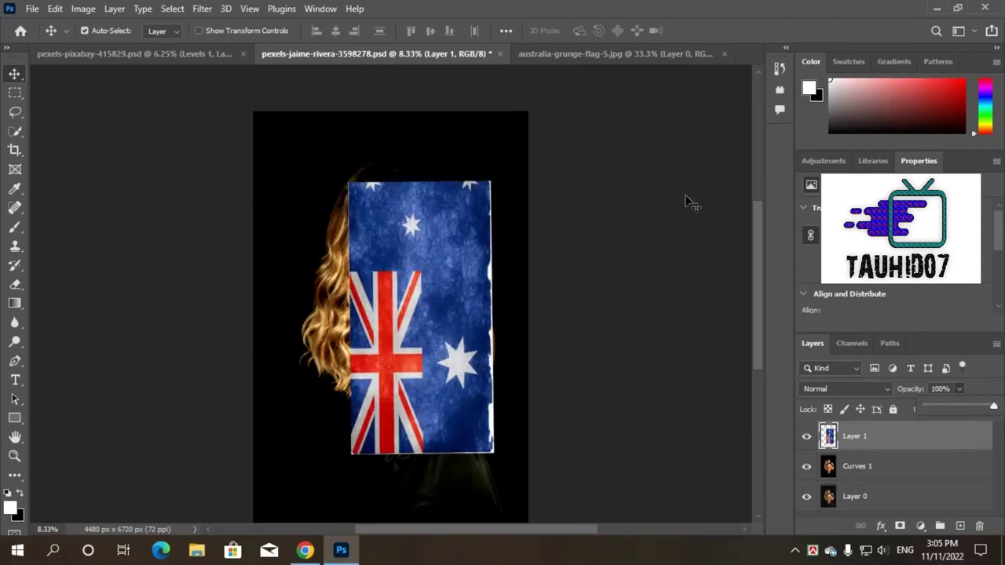
# Set the flag layer's blend mode to Multiply and hide Curves 1.
pyautogui.click(864, 388)
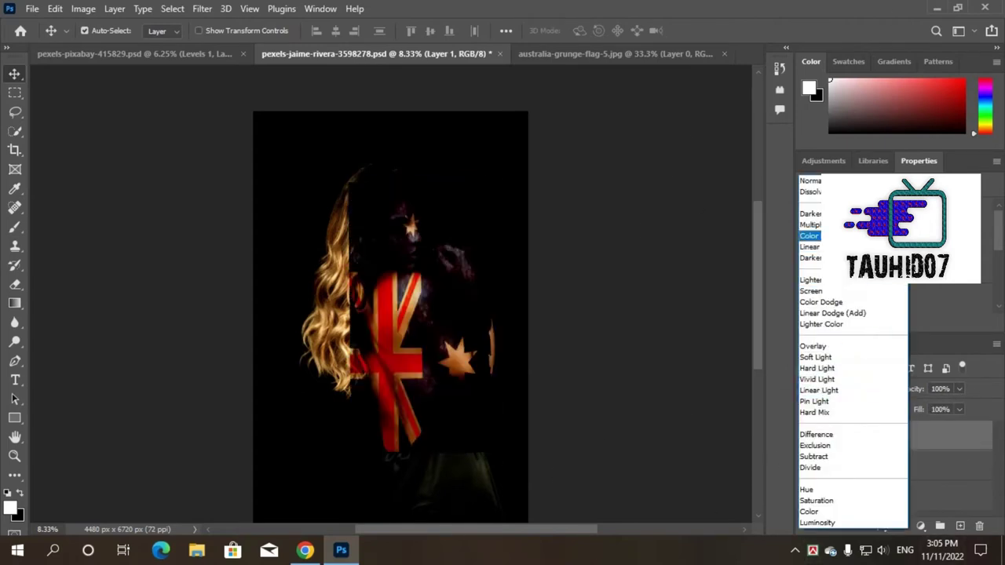
pyautogui.click(856, 225)
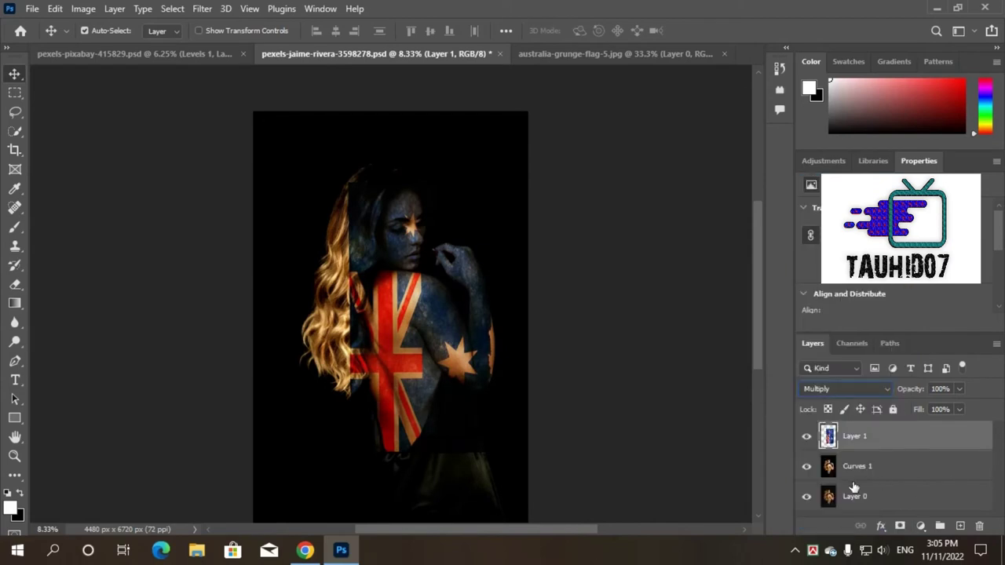
pyautogui.click(807, 467)
# Give the flag layer, Layer 1, a white layer mask.
pyautogui.click(893, 468)
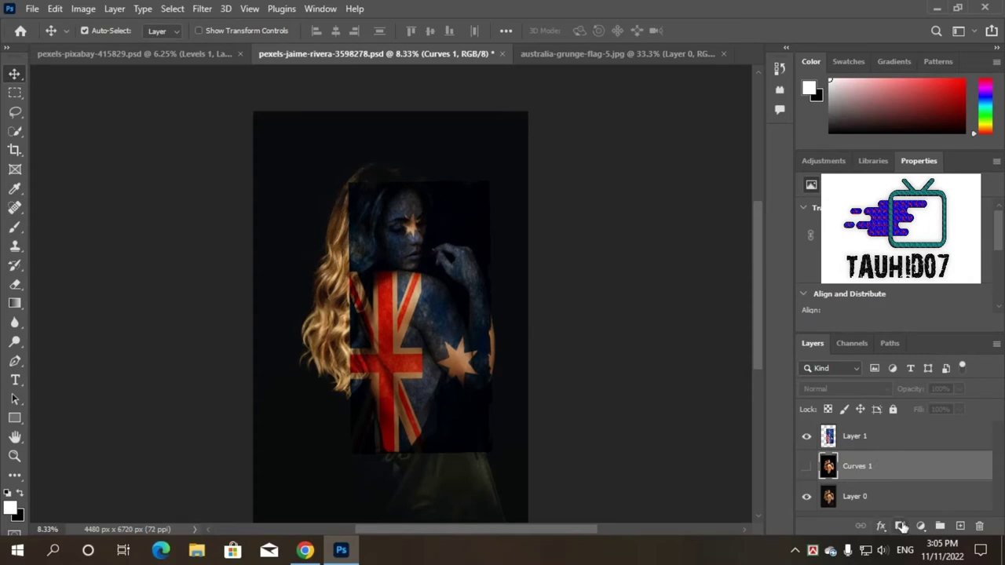
pyautogui.click(880, 436)
pyautogui.click(900, 525)
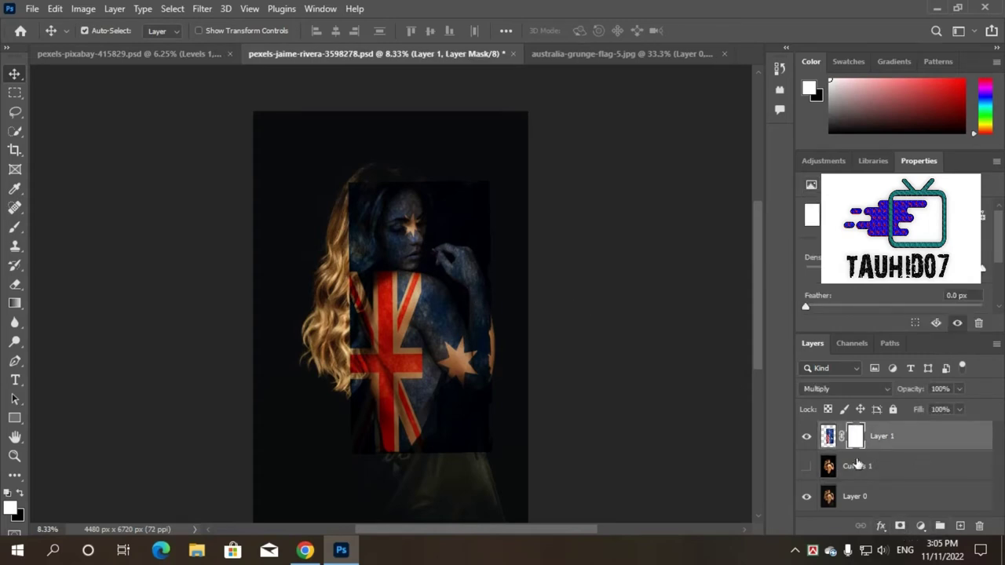
# With the Brush, invert Layer 1's mask to black and paint the flag back onto her back.
pyautogui.rightClick(13, 234)
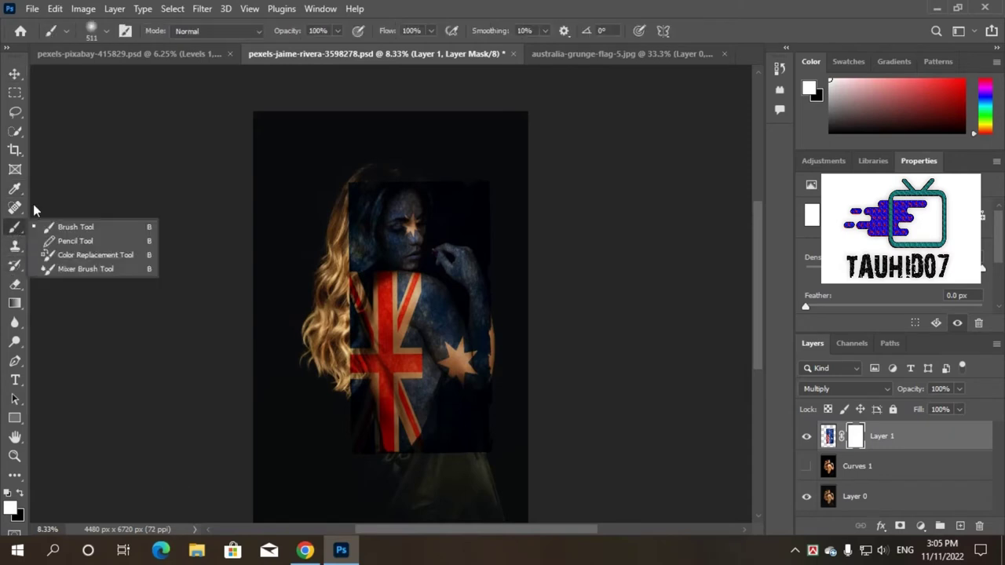
pyautogui.click(63, 223)
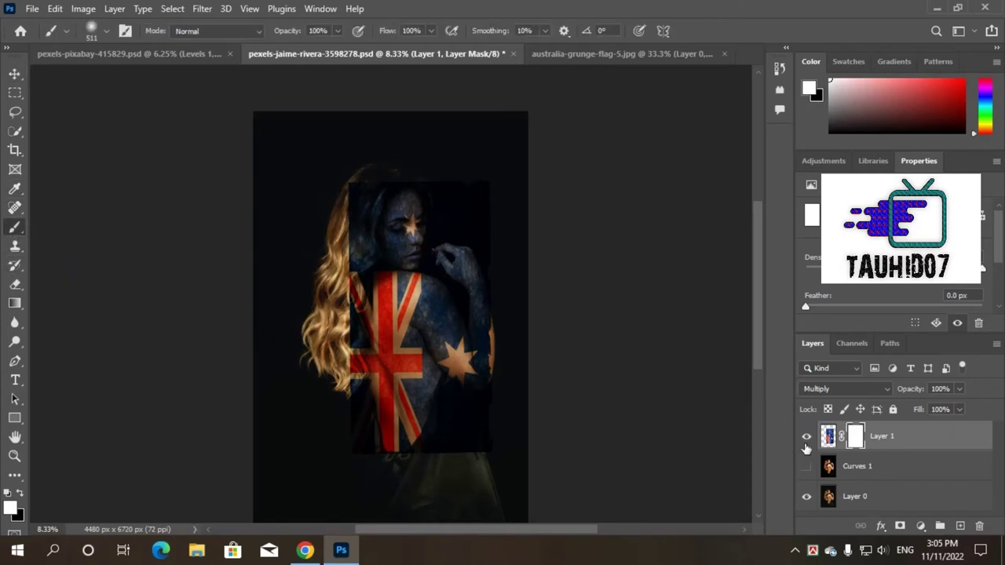
pyautogui.hotkey('ctrl', 'i')
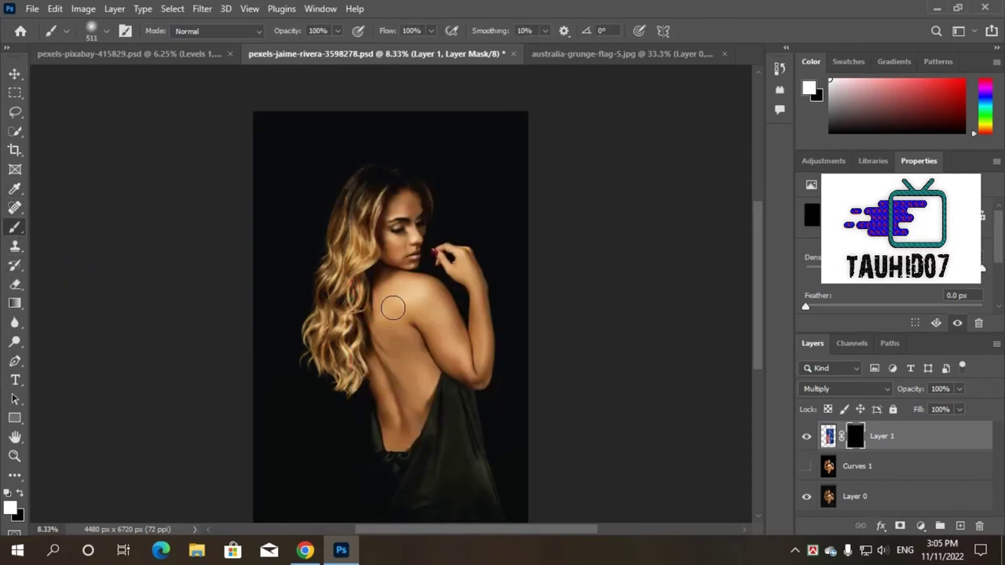
pyautogui.moveTo(395, 303)
pyautogui.mouseDown()
pyautogui.moveTo(393, 447)
pyautogui.moveTo(424, 392)
pyautogui.moveTo(417, 346)
pyautogui.moveTo(377, 343)
pyautogui.moveTo(396, 204)
pyautogui.moveTo(432, 330)
pyautogui.moveTo(452, 315)
pyautogui.moveTo(452, 349)
pyautogui.moveTo(467, 379)
pyautogui.moveTo(479, 290)
pyautogui.moveTo(485, 370)
pyautogui.moveTo(453, 255)
pyautogui.moveTo(441, 258)
pyautogui.moveTo(459, 256)
pyautogui.moveTo(485, 367)
pyautogui.moveTo(449, 264)
pyautogui.mouseUp()
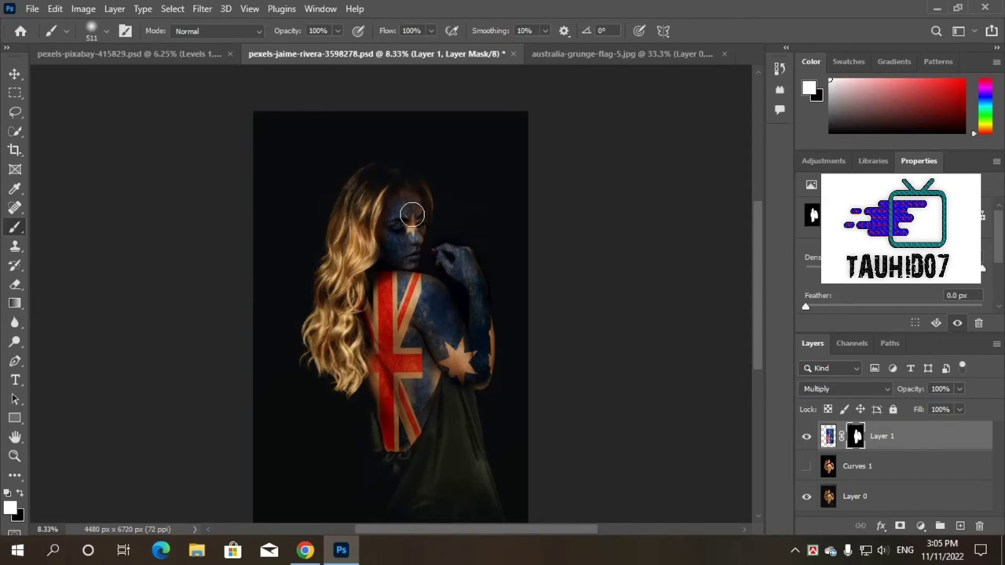
# Zoom in on her face and set up a black 45 px brush for masking the eyes.
pyautogui.hotkey('ctrl', '+')
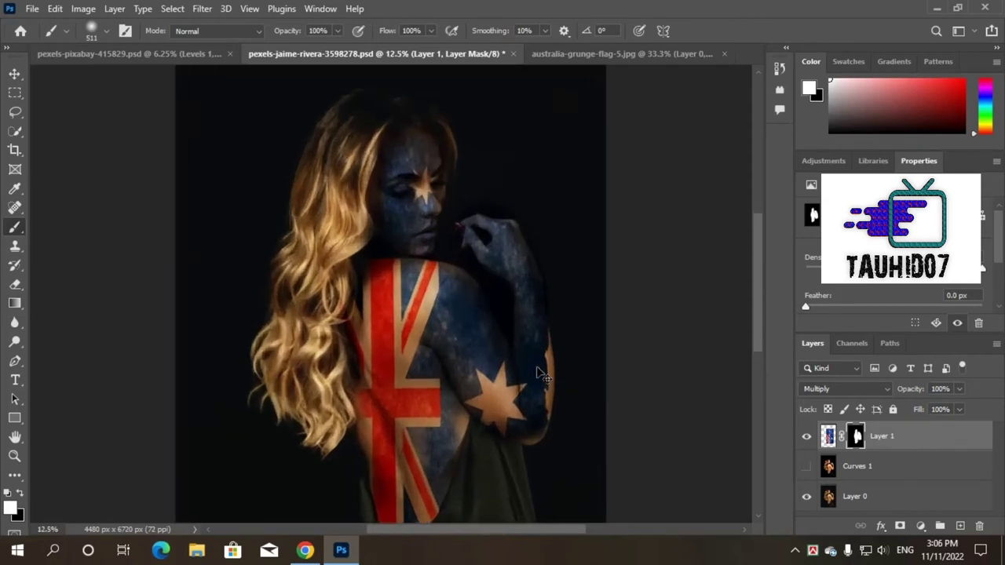
pyautogui.hotkey('ctrl', '+')
pyautogui.hotkey('ctrl', '+')
pyautogui.scroll(3, 542, 375)
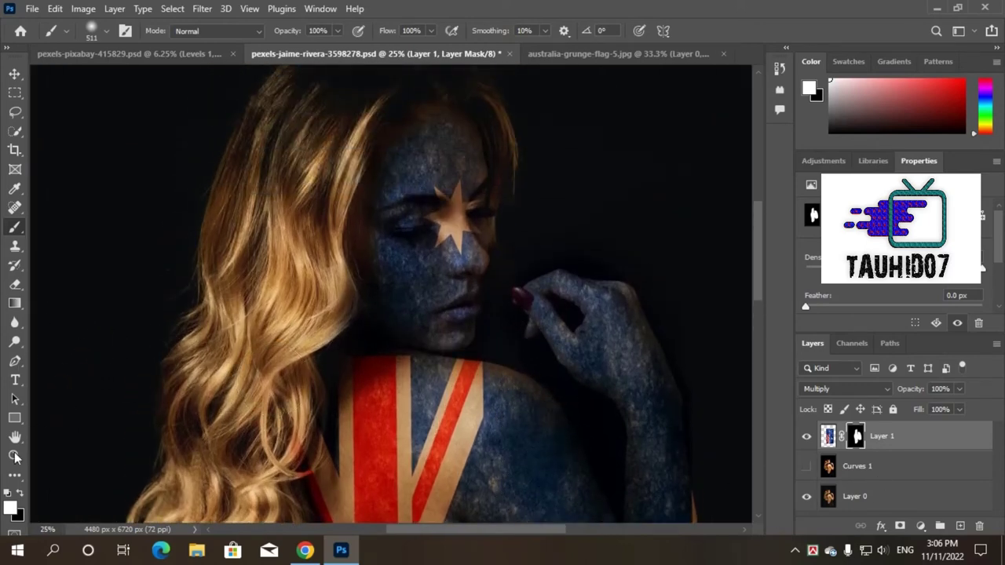
pyautogui.click(19, 492)
pyautogui.rightClick(399, 225)
pyautogui.write('45')
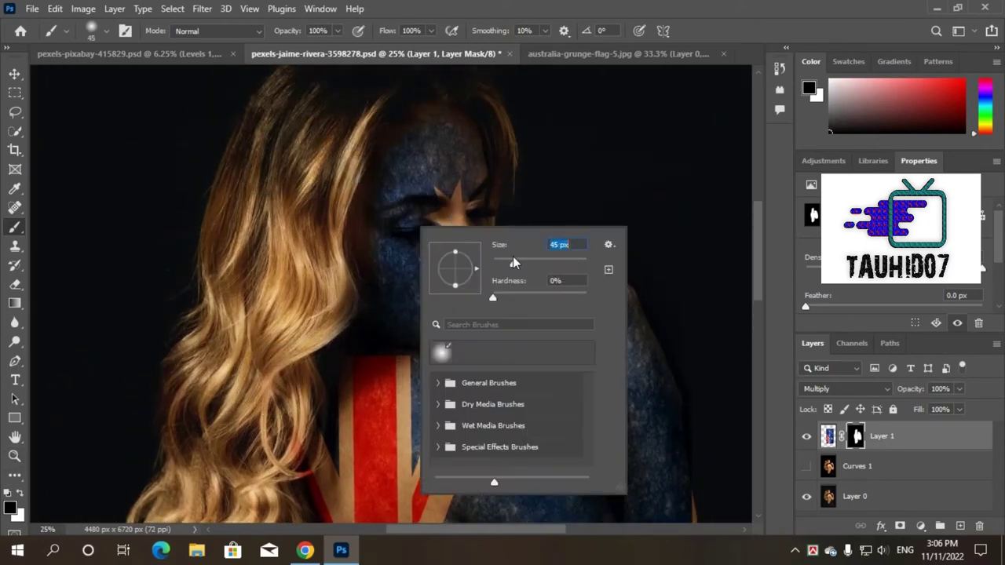
pyautogui.press('Return')
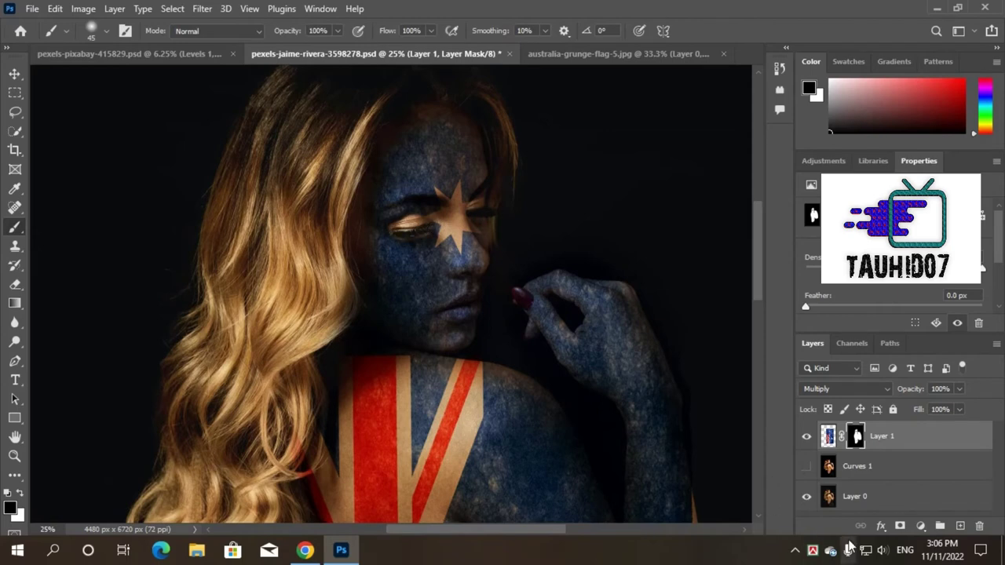
# Set the flag layer's Underlying Layer Blend If to 3 and 162/255 so skin shows through.
pyautogui.click(883, 527)
pyautogui.click(923, 382)
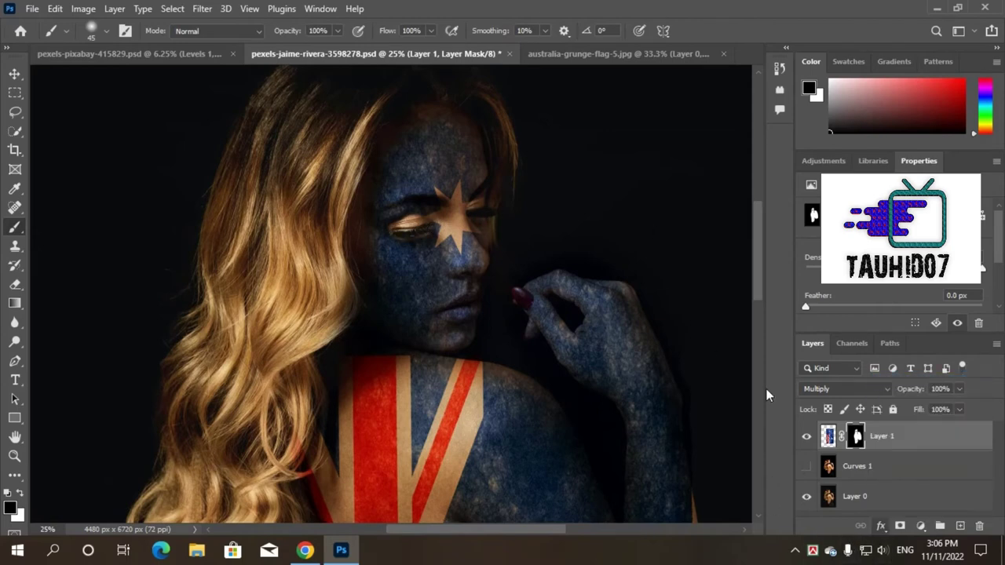
pyautogui.moveTo(633, 131); pyautogui.dragTo(916, 83)
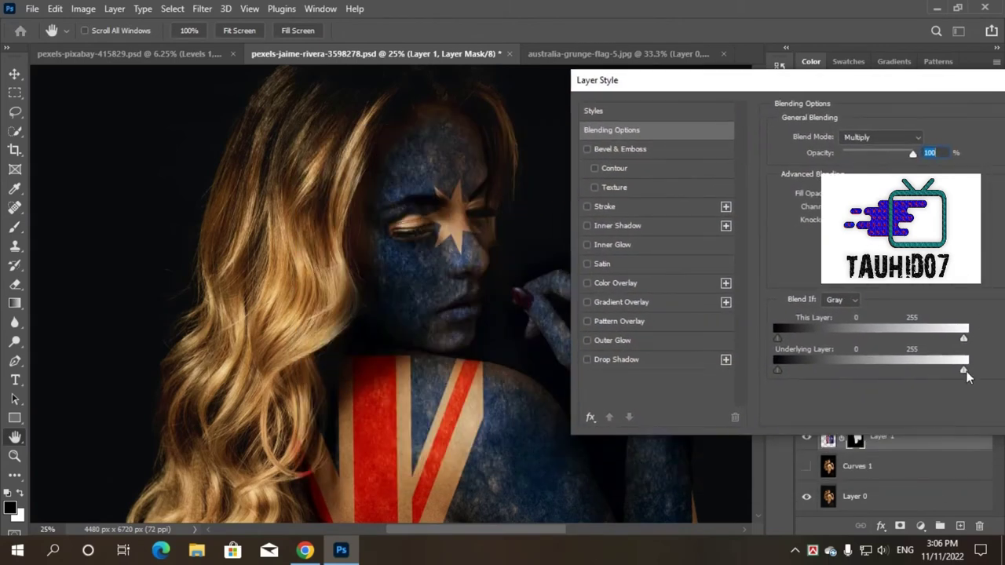
pyautogui.moveTo(930, 374); pyautogui.dragTo(889, 377)
pyautogui.hotkey('ctrl', '-')
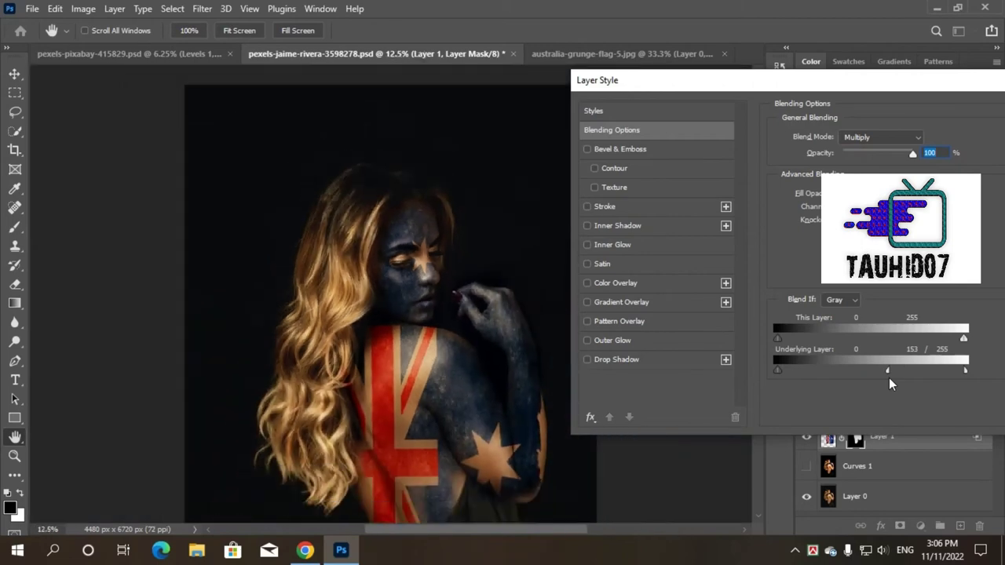
pyautogui.hotkey('ctrl', '-')
pyautogui.moveTo(891, 373); pyautogui.dragTo(880, 374)
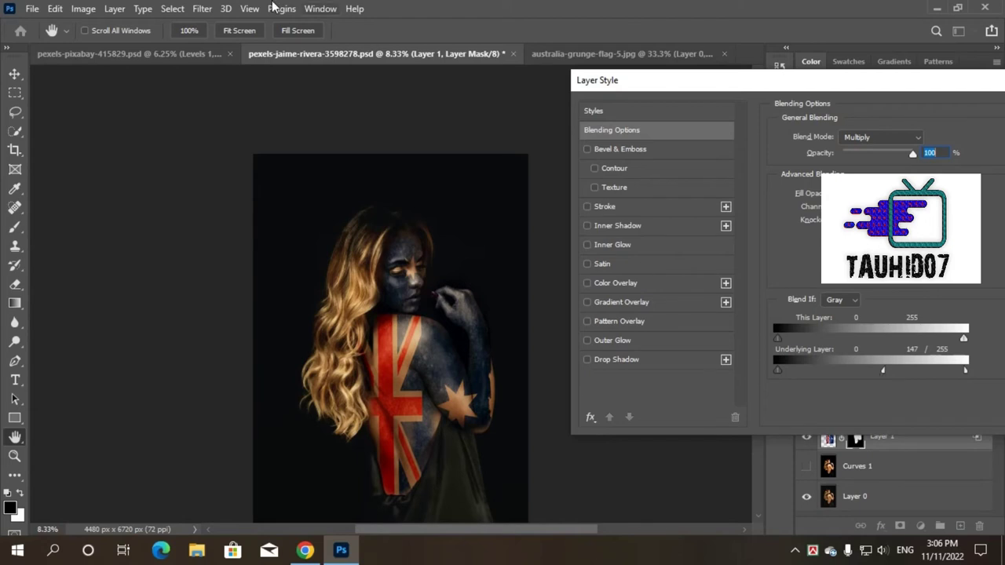
pyautogui.moveTo(776, 370)
pyautogui.mouseDown()
pyautogui.moveTo(796, 370)
pyautogui.moveTo(783, 372)
pyautogui.mouseUp()
pyautogui.moveTo(965, 371)
pyautogui.mouseDown()
pyautogui.moveTo(942, 371)
pyautogui.moveTo(966, 377)
pyautogui.mouseUp()
pyautogui.moveTo(890, 375); pyautogui.dragTo(897, 375)
pyautogui.moveTo(872, 81); pyautogui.dragTo(824, 87)
pyautogui.click(956, 123)
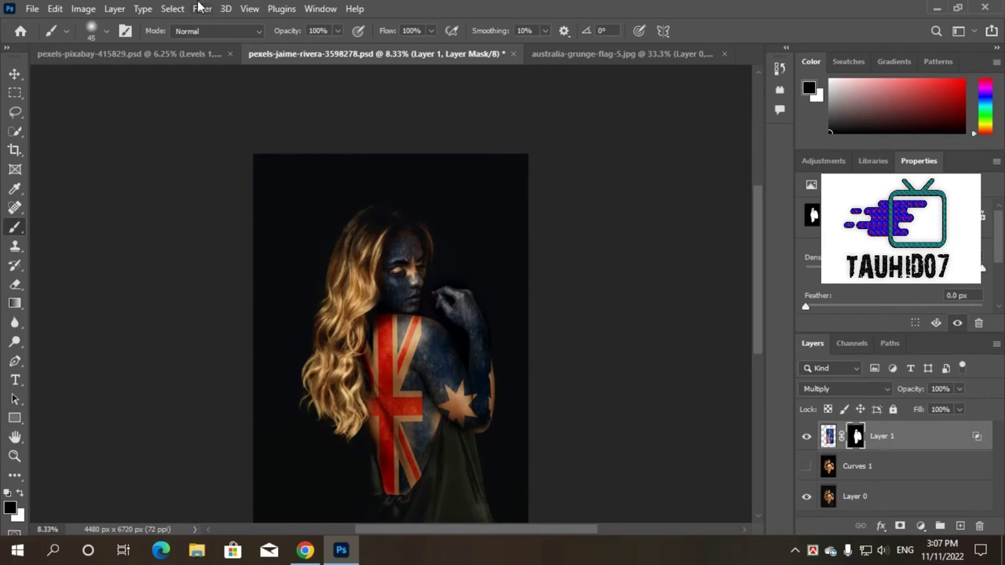
# Apply Displace to the flag, using the pexels-jaime-rivera PSD as the displacement map.
pyautogui.click(202, 9)
pyautogui.moveTo(215, 225)
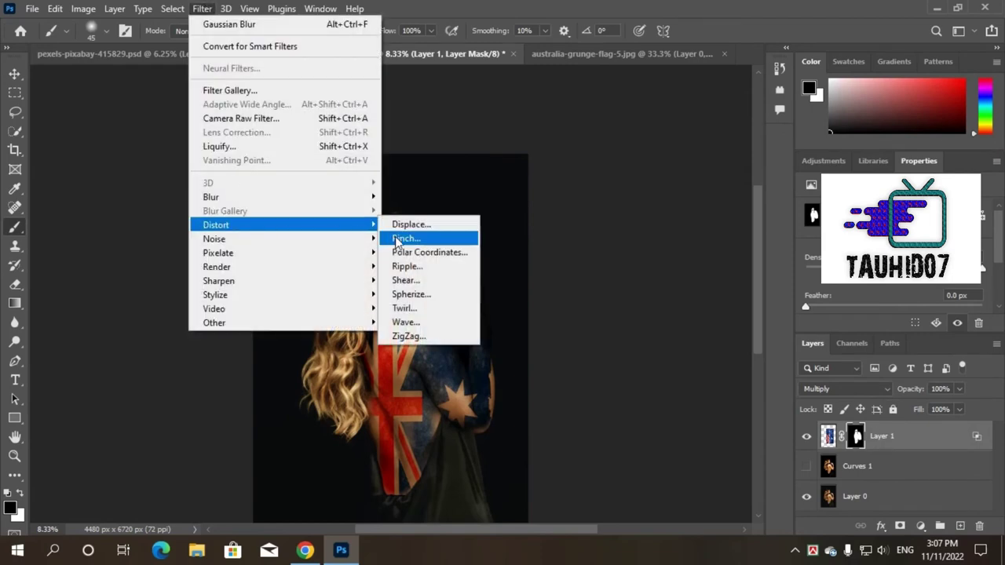
pyautogui.click(405, 228)
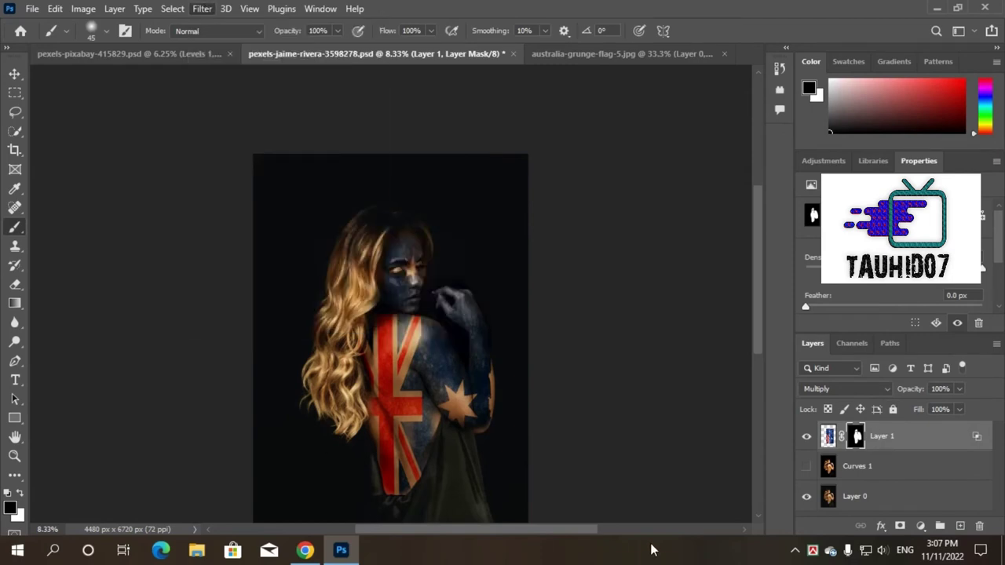
pyautogui.click(601, 171)
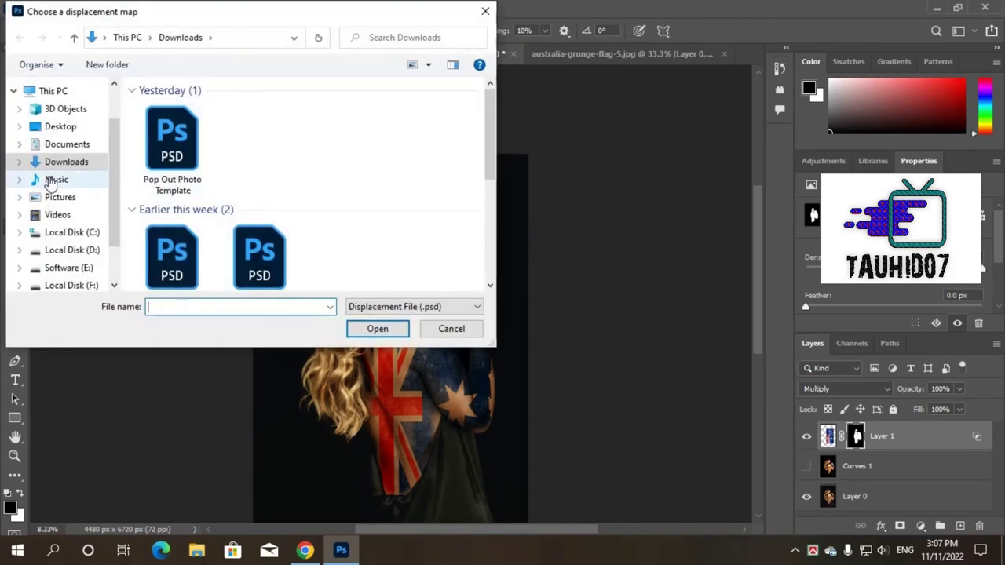
pyautogui.click(67, 144)
pyautogui.click(197, 197)
pyautogui.click(377, 329)
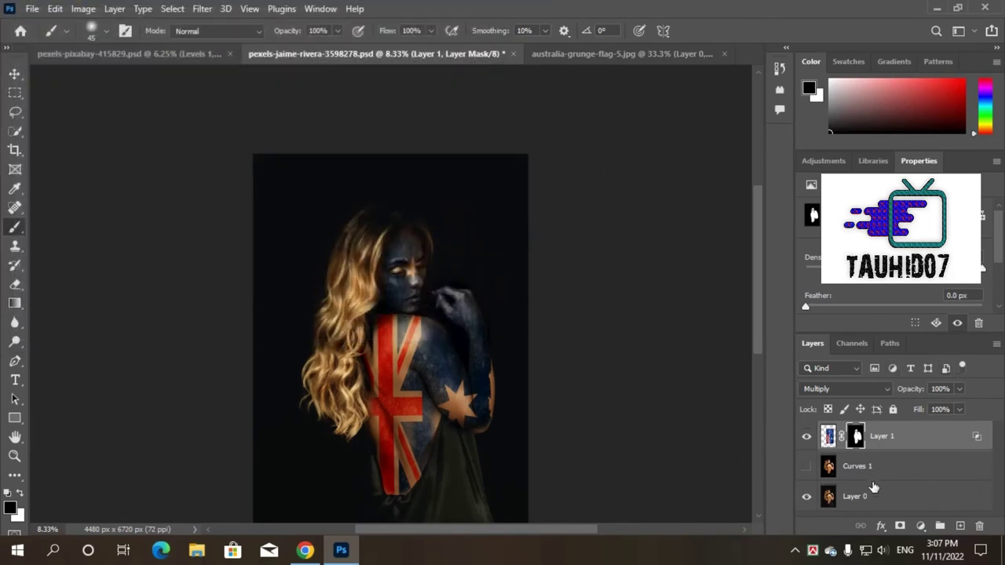
pyautogui.click(858, 466)
# Show Curves 1, move it above Layer 1, set it to Soft Light, then hide it.
pyautogui.click(806, 466)
pyautogui.moveTo(859, 467); pyautogui.dragTo(870, 426)
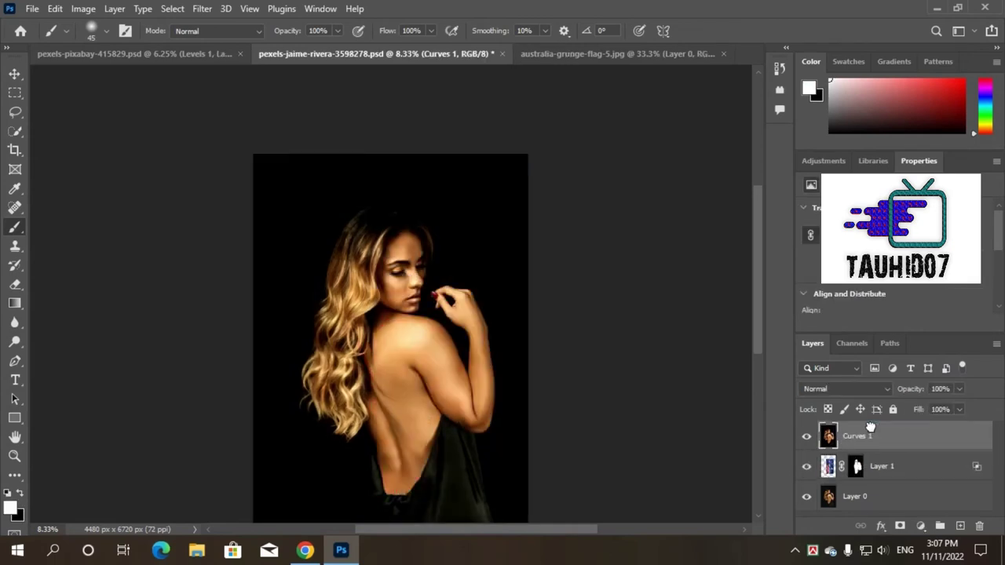
pyautogui.click(852, 390)
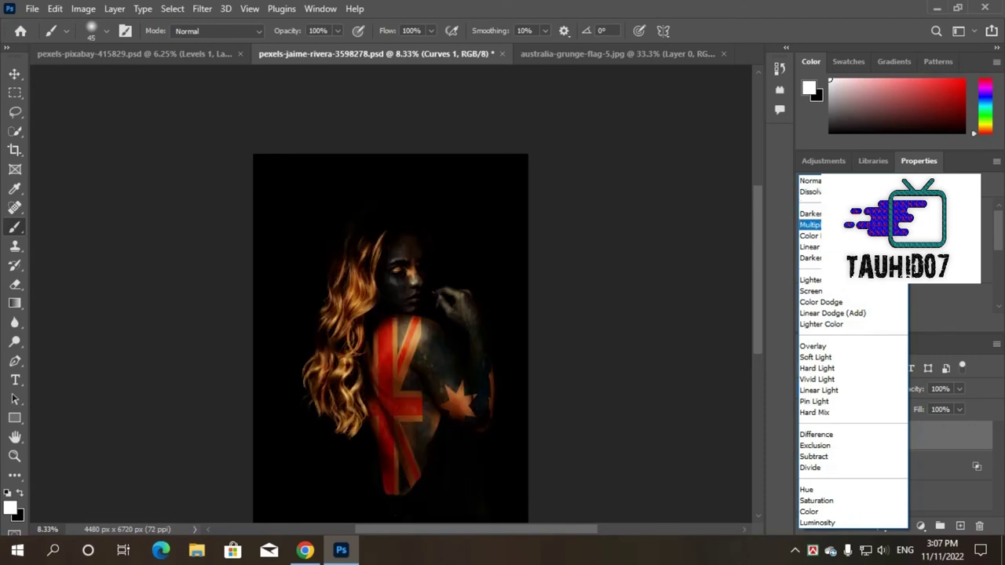
pyautogui.click(830, 357)
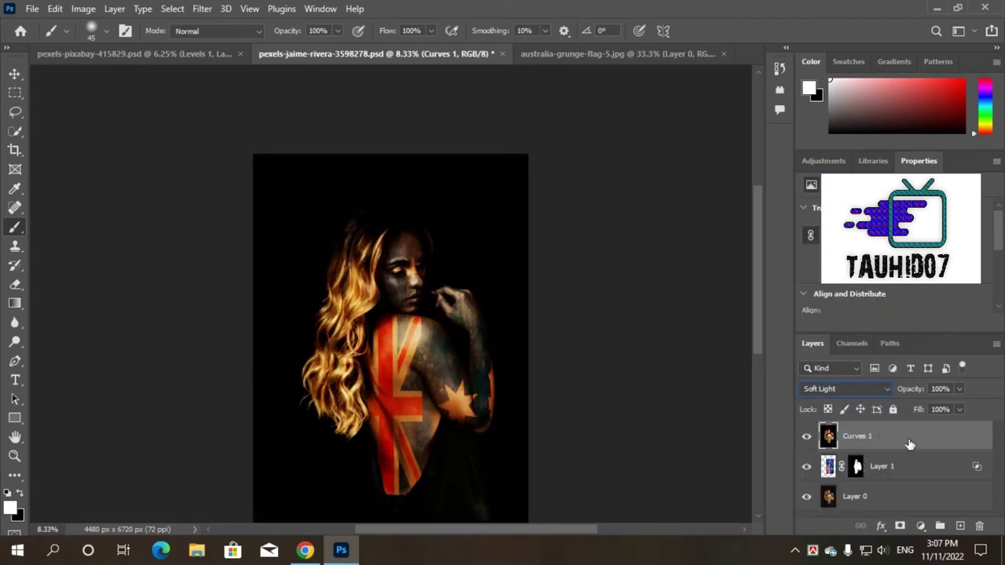
pyautogui.scroll(5, 518, 322)
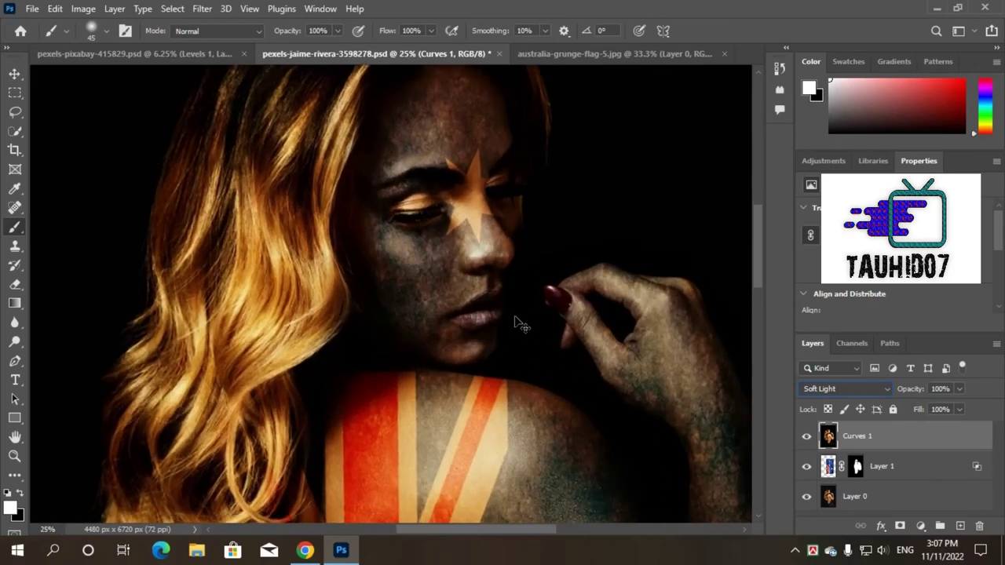
pyautogui.scroll(-2, 518, 322)
pyautogui.scroll(-2, 518, 322)
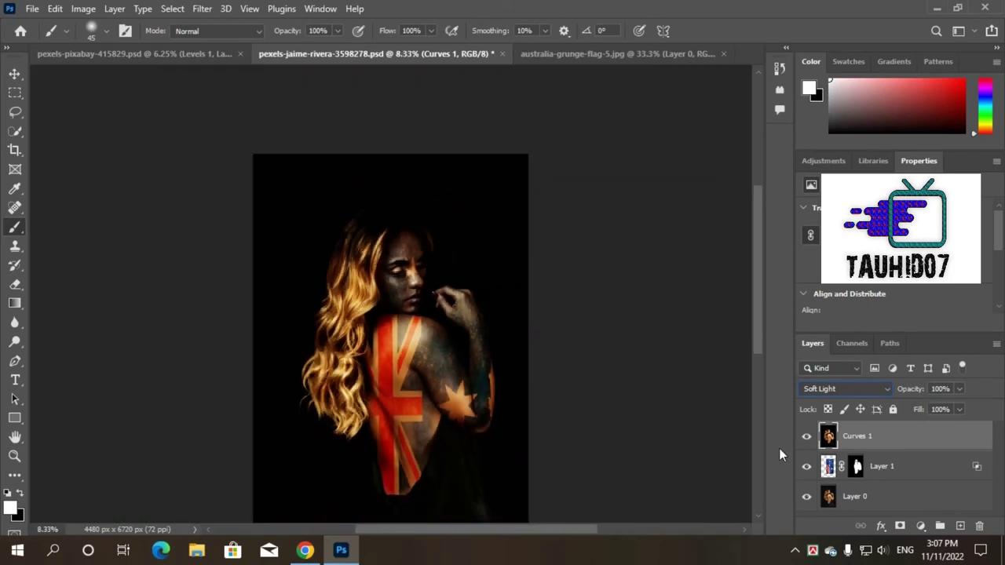
pyautogui.click(808, 436)
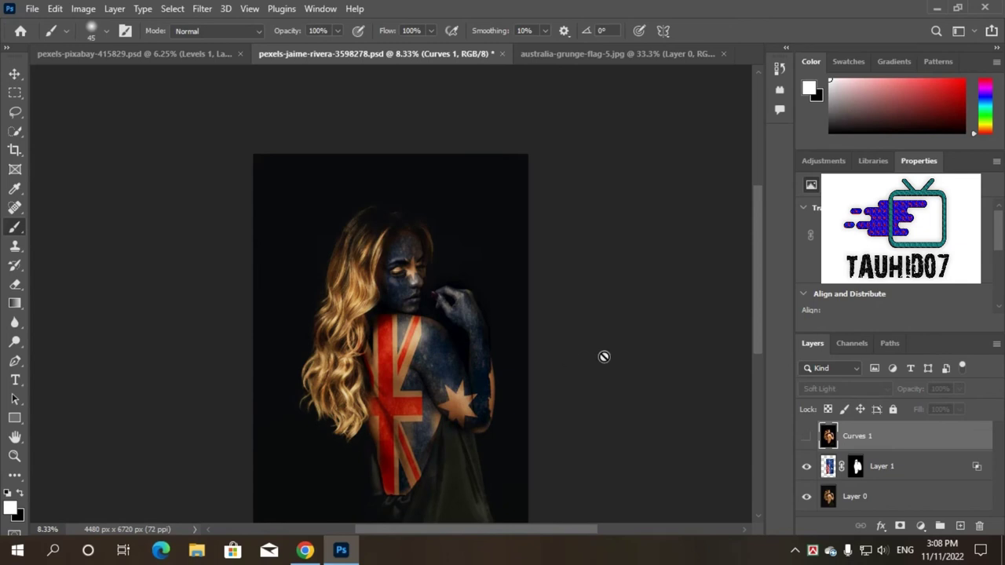
pyautogui.hotkey('ctrl', '+')
pyautogui.hotkey('ctrl', '+')
pyautogui.hotkey('ctrl', '+')
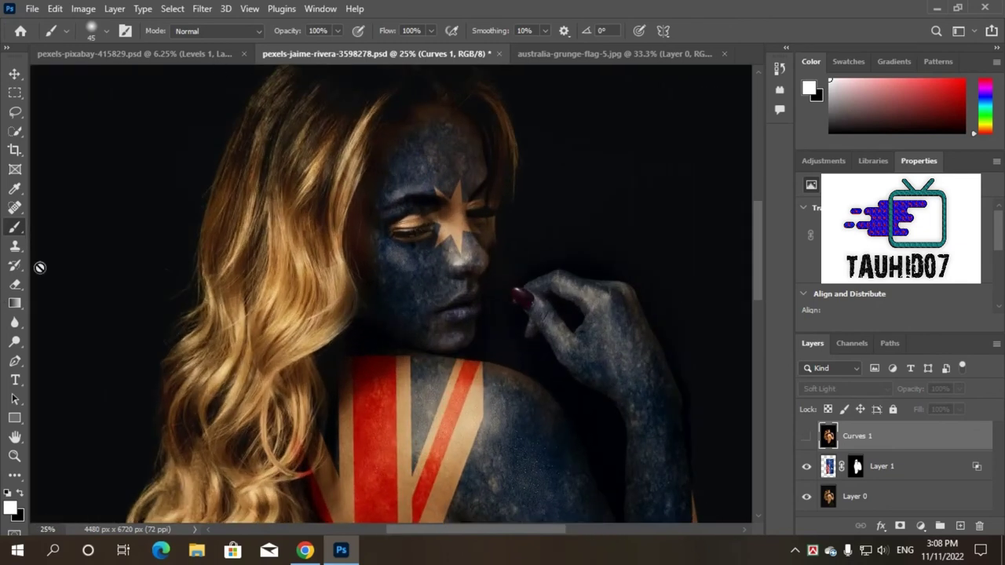
# Reselect the flag layer, undo a stray shoulder stroke, set black as foreground, and resize the brush.
pyautogui.click(900, 479)
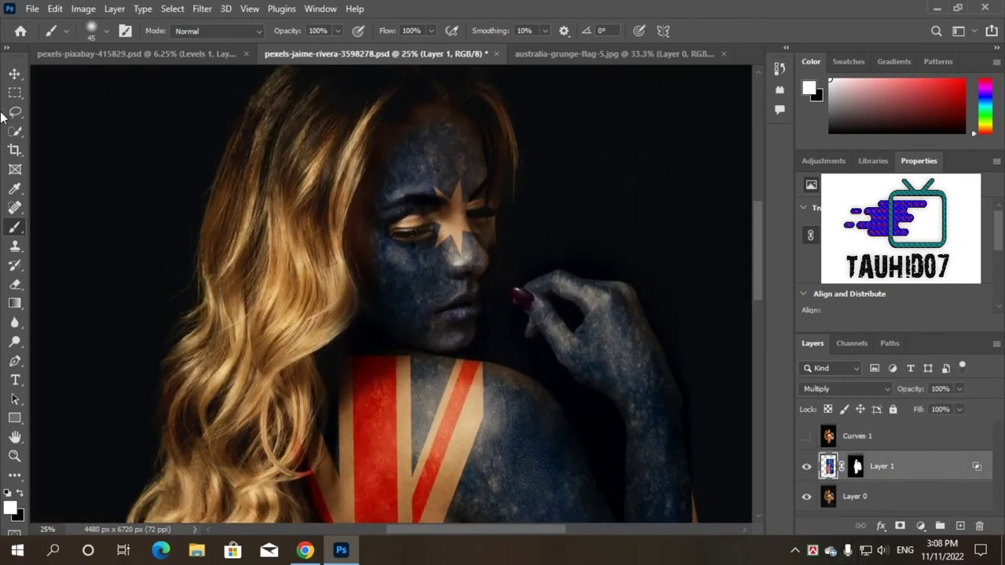
pyautogui.moveTo(494, 385); pyautogui.dragTo(528, 385)
pyautogui.hotkey('ctrl', 'z')
pyautogui.click(20, 493)
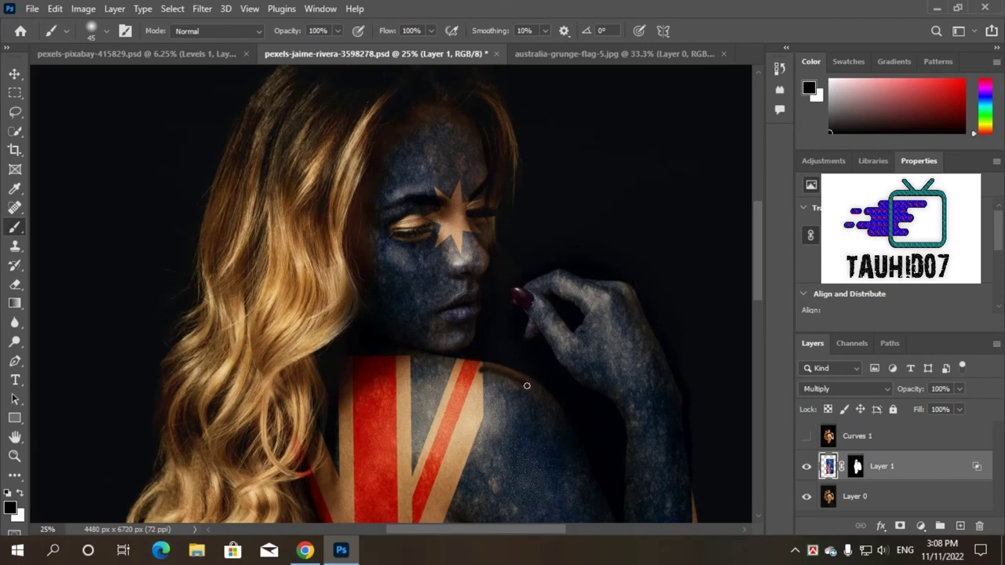
pyautogui.rightClick(513, 393)
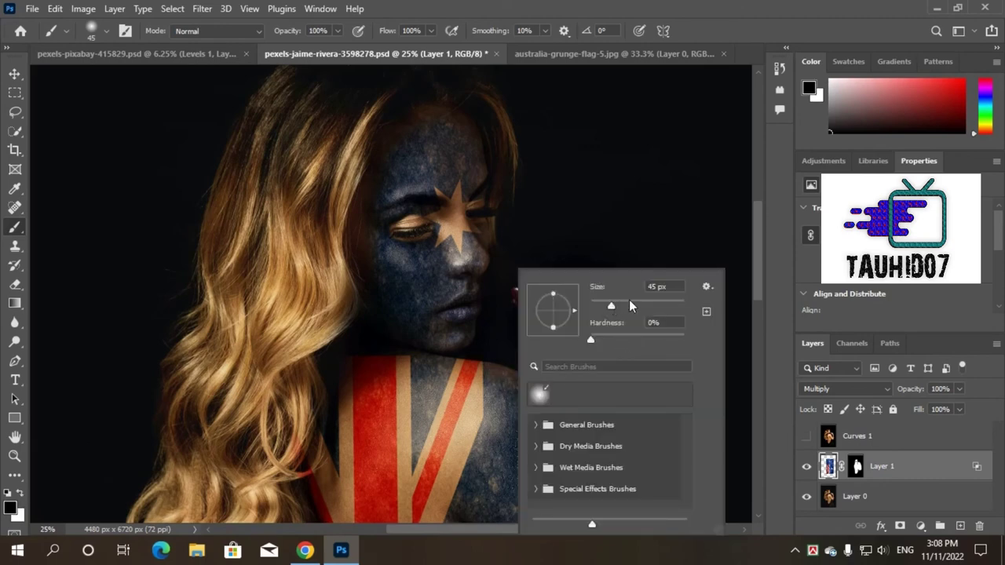
pyautogui.press('Return')
# On Layer 1's mask, paint black over the lips to reveal their natural colour.
pyautogui.hotkey('ctrl', '\\')
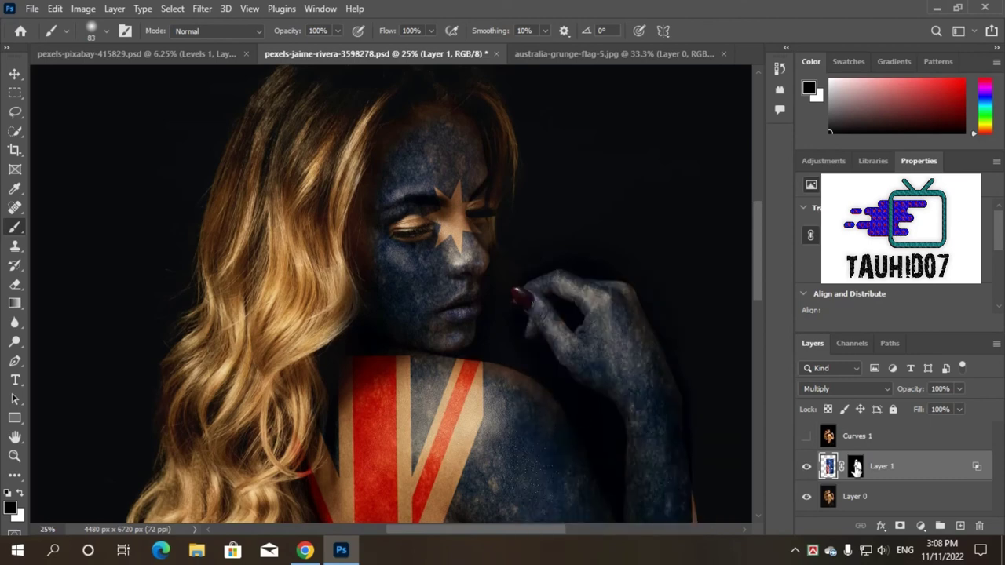
pyautogui.press('x')
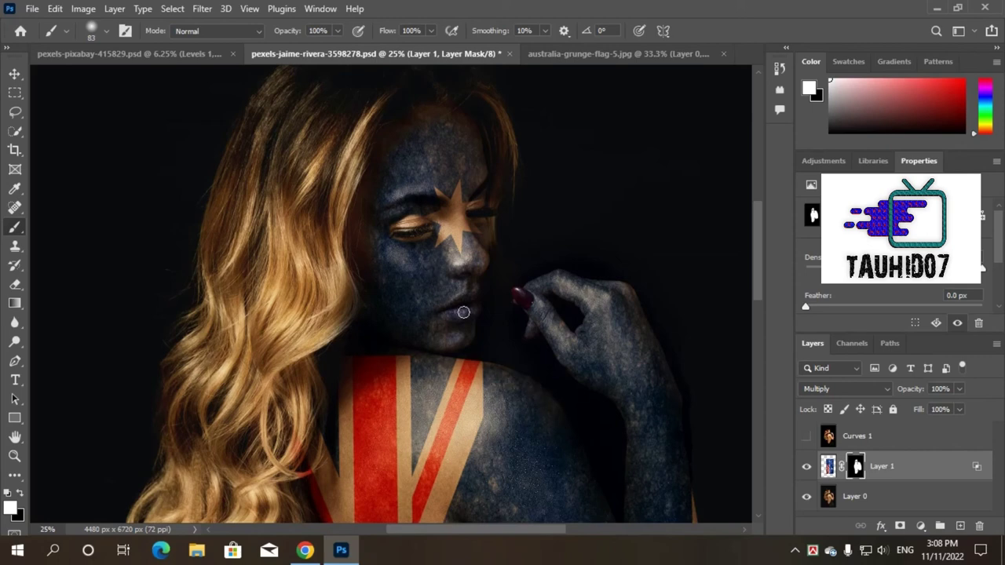
pyautogui.click(21, 493)
pyautogui.moveTo(456, 313)
pyautogui.mouseDown()
pyautogui.moveTo(476, 311)
pyautogui.moveTo(459, 313)
pyautogui.mouseUp()
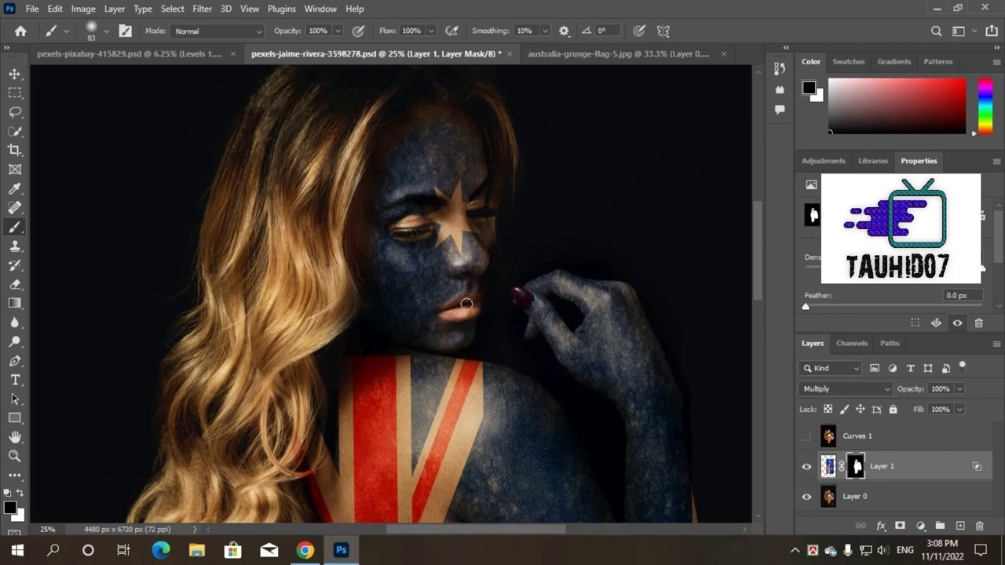
pyautogui.hotkey('ctrl', '-')
pyautogui.hotkey('ctrl', '-')
pyautogui.hotkey('ctrl', '-')
pyautogui.hotkey('ctrl', '-')
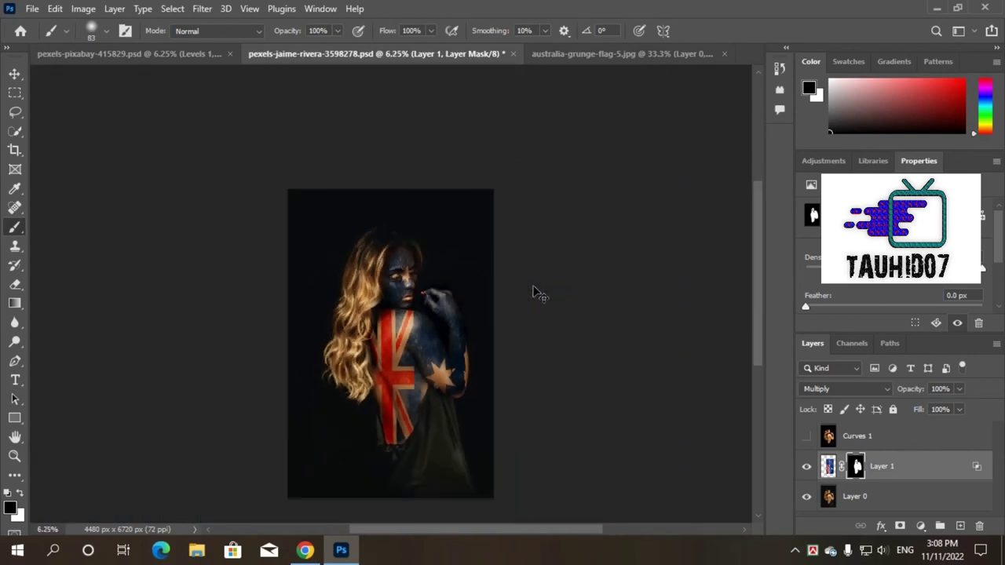
pyautogui.scroll(-2, 579, 343)
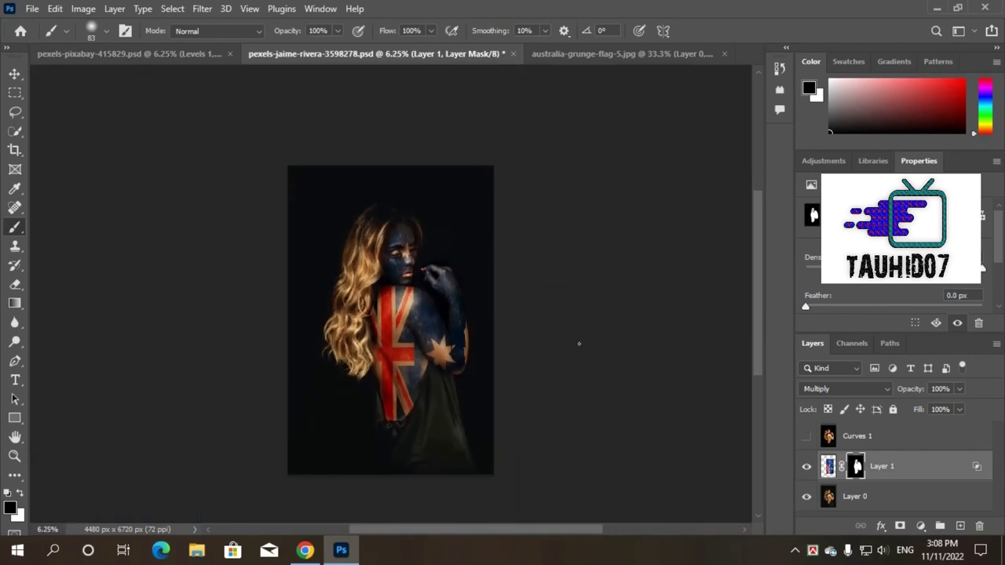